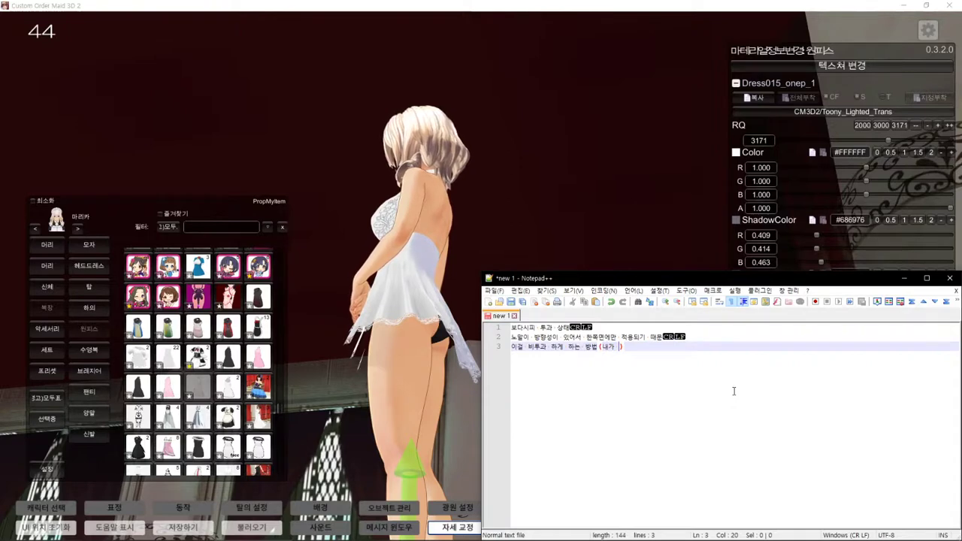
Finish the parenthetical remark on the note's third line with "알고잇는 방법이 이것밖에 없음" and enlarge the text
{"action": "type", "text": "알고있"}
{"action": "type", "text": "는 방법이 "}
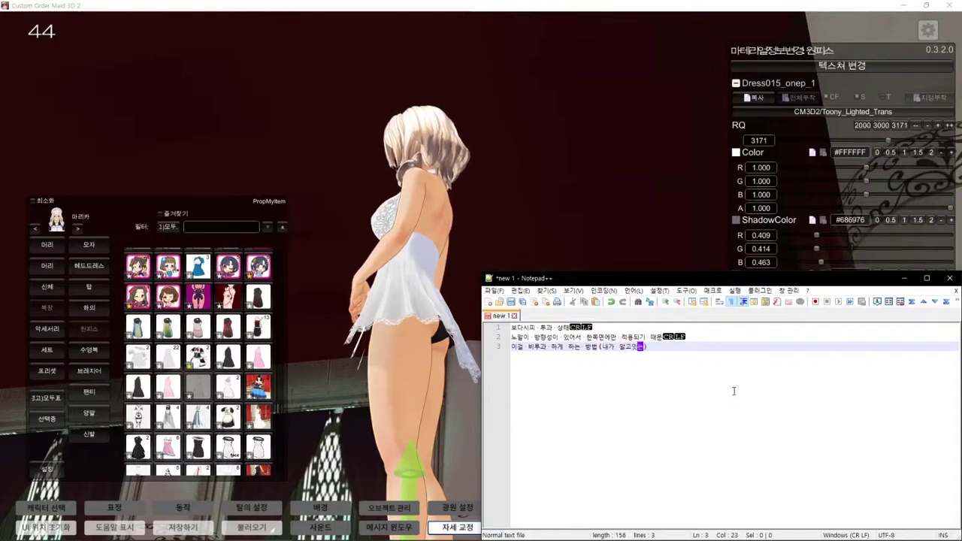
{"action": "type", "text": "이"}
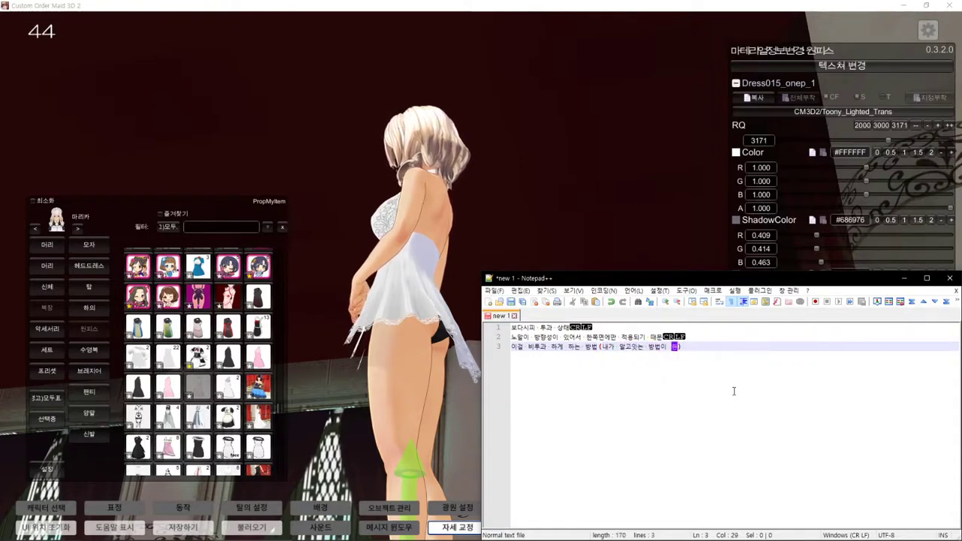
{"action": "key", "text": "BackSpace"}
{"action": "type", "text": "이것밖에 없음"}
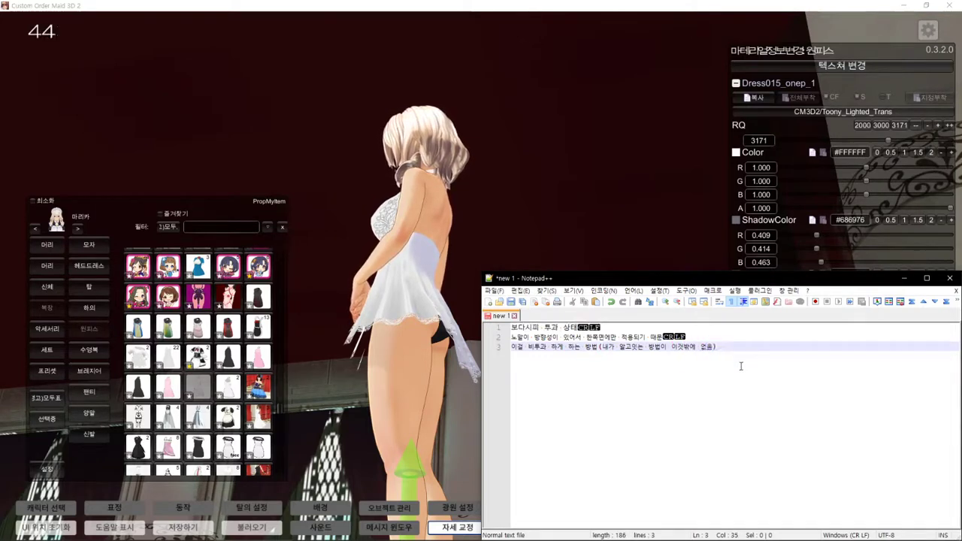
{"action": "scroll", "coordinate": [741, 365], "scroll_direction": "up", "scroll_amount": 3, "text": "ctrl"}
{"action": "scroll", "coordinate": [701, 385], "scroll_direction": "up", "scroll_amount": 1, "text": "ctrl"}
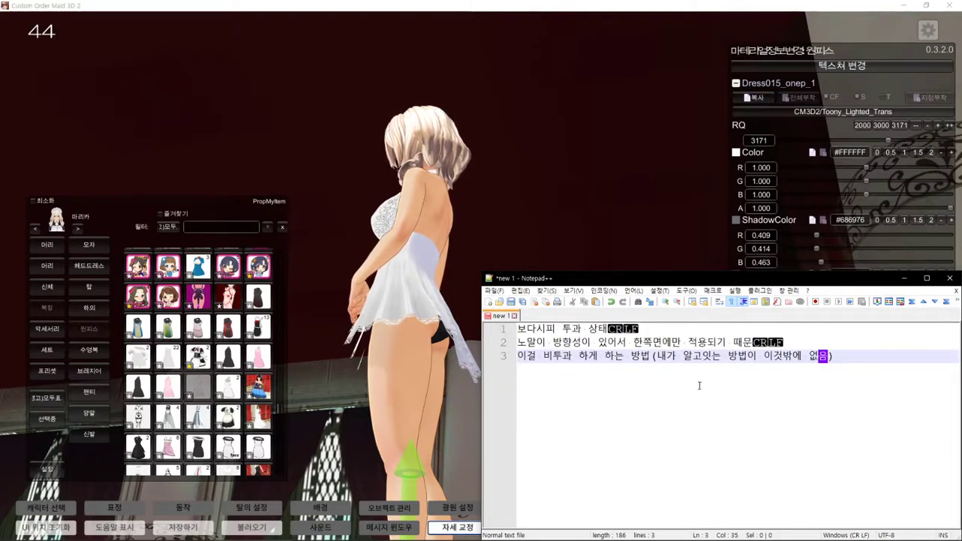
Switch to Custom Order Maid 3D 2, open the one-piece's menu export dialog and copy the menu name 2206_dress_onep_trans_w
{"action": "left_click", "coordinate": [507, 172]}
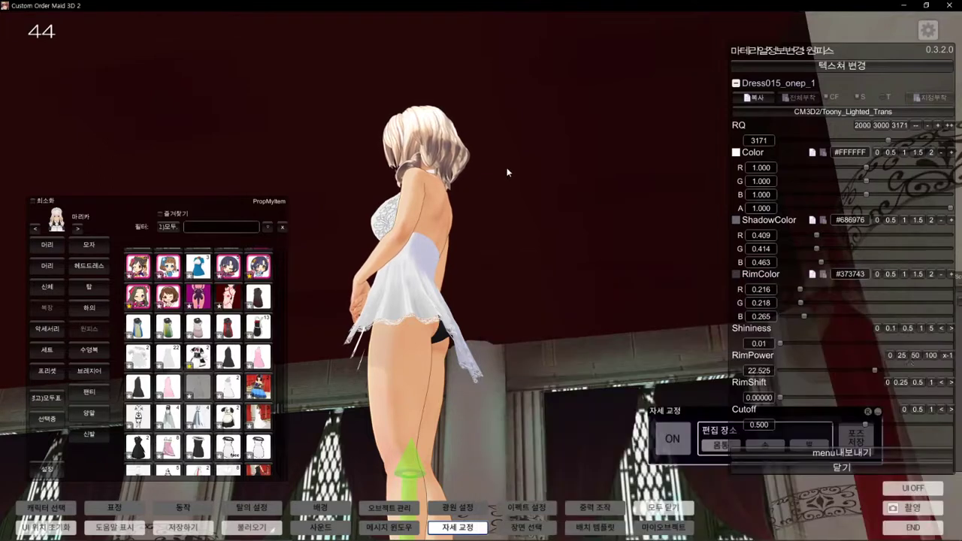
{"action": "left_click", "coordinate": [864, 452]}
{"action": "left_click_drag", "start_coordinate": [468, 102], "coordinate": [258, 100]}
{"action": "key", "text": "ctrl+c"}
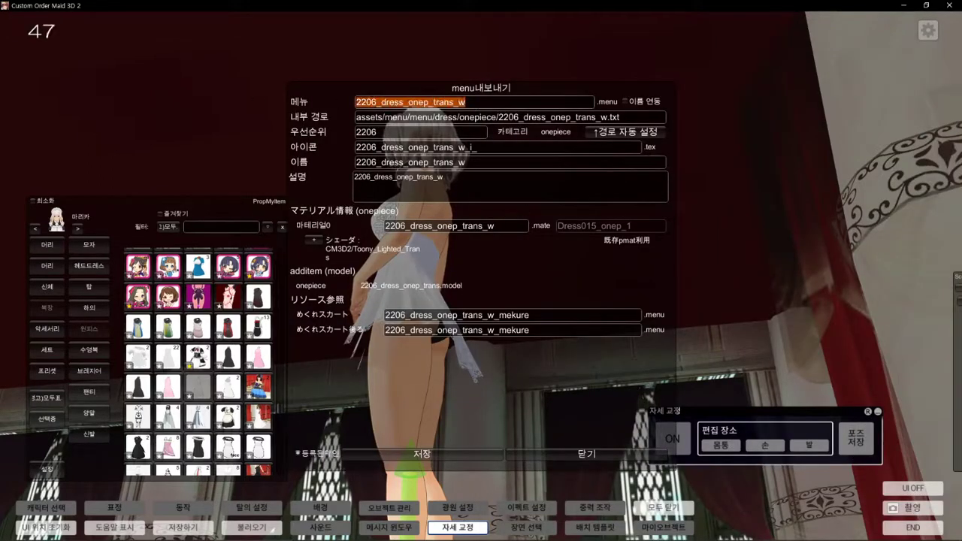
Switch to Everything and search for the copied name 2206_dress_onep_trans_w
{"action": "left_click", "coordinate": [844, 519]}
{"action": "left_click", "coordinate": [848, 481]}
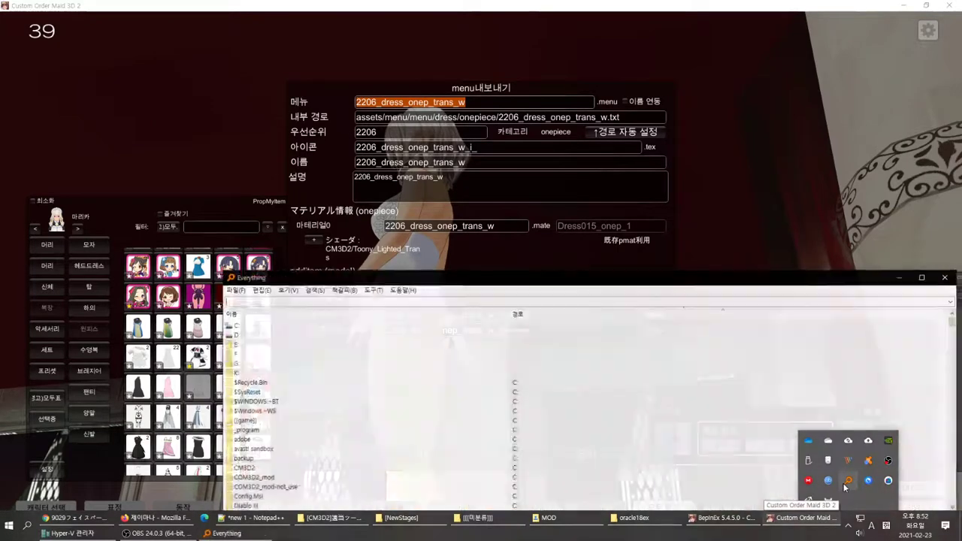
{"action": "key", "text": "ctrl+v"}
{"action": "left_click_drag", "start_coordinate": [624, 281], "coordinate": [739, 222]}
{"action": "left_click", "coordinate": [474, 376]}
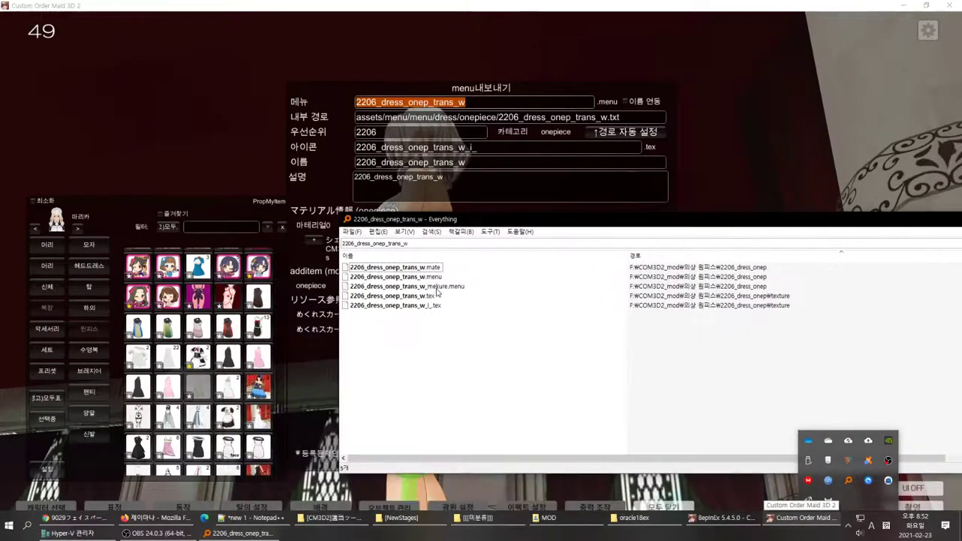
Arrange the CM3D2 tools folder beside the search results and open 2206_dress_onep_trans_w.menu with [CM3D2]menu編集.exe
{"action": "left_click", "coordinate": [323, 518]}
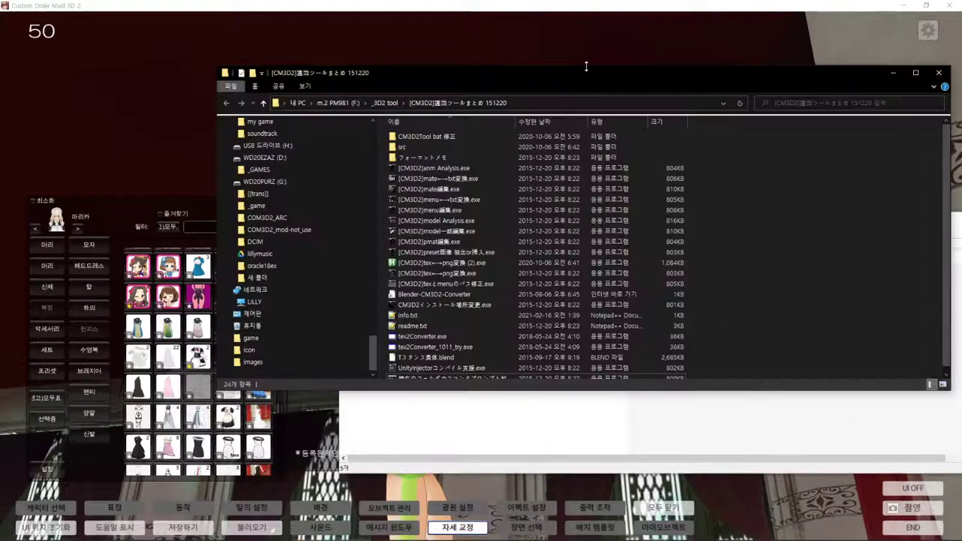
{"action": "left_click_drag", "start_coordinate": [579, 73], "coordinate": [1, 539]}
{"action": "left_click", "coordinate": [687, 401]}
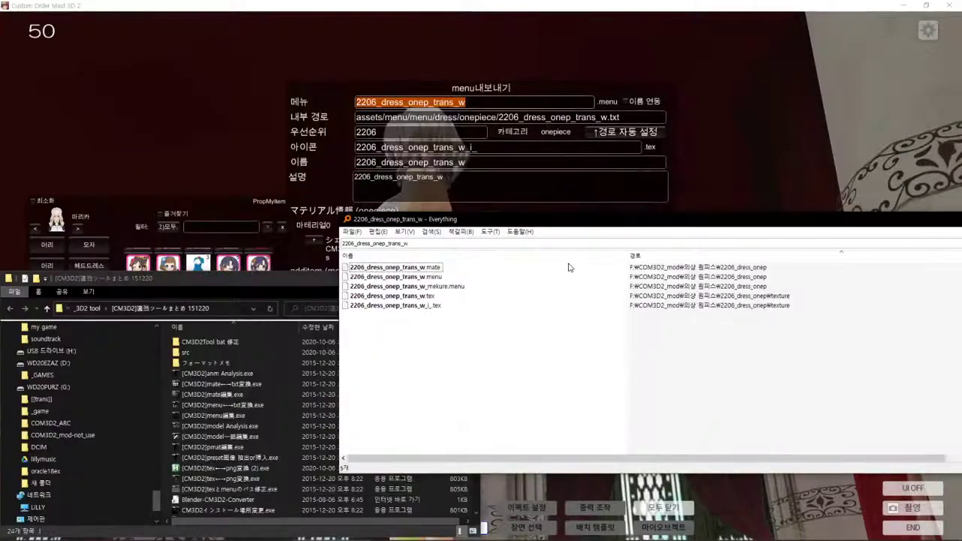
{"action": "left_click_drag", "start_coordinate": [591, 223], "coordinate": [961, 540]}
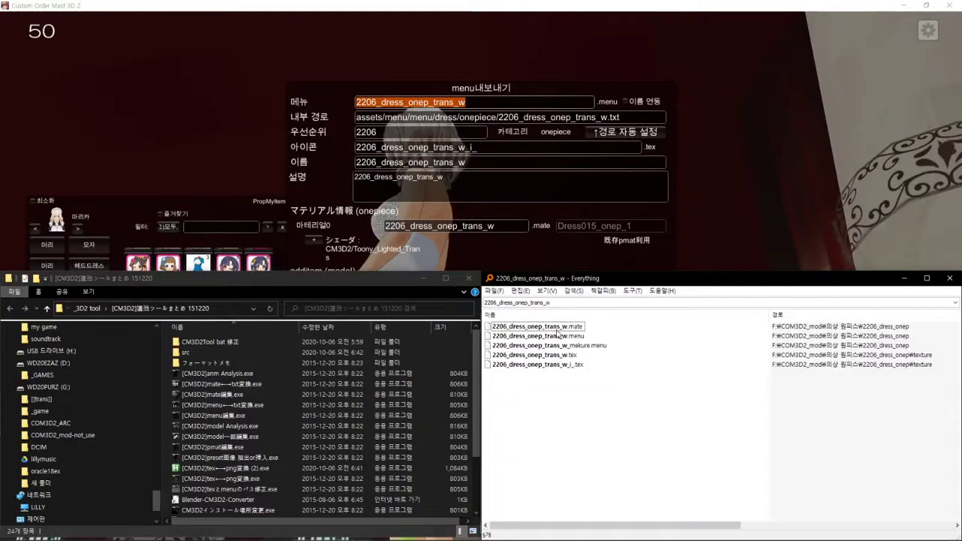
{"action": "left_click_drag", "start_coordinate": [558, 336], "coordinate": [328, 418]}
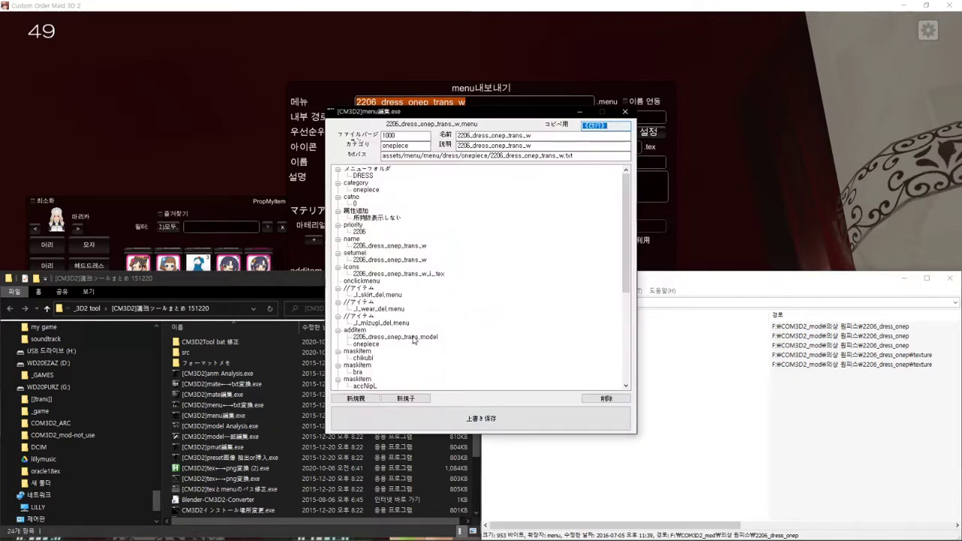
Take the model file name from the menu's additem entry and search Everything for 2206_dress_onep_trans.model, selecting the file found
{"action": "left_click", "coordinate": [413, 340]}
{"action": "left_click", "coordinate": [566, 311]}
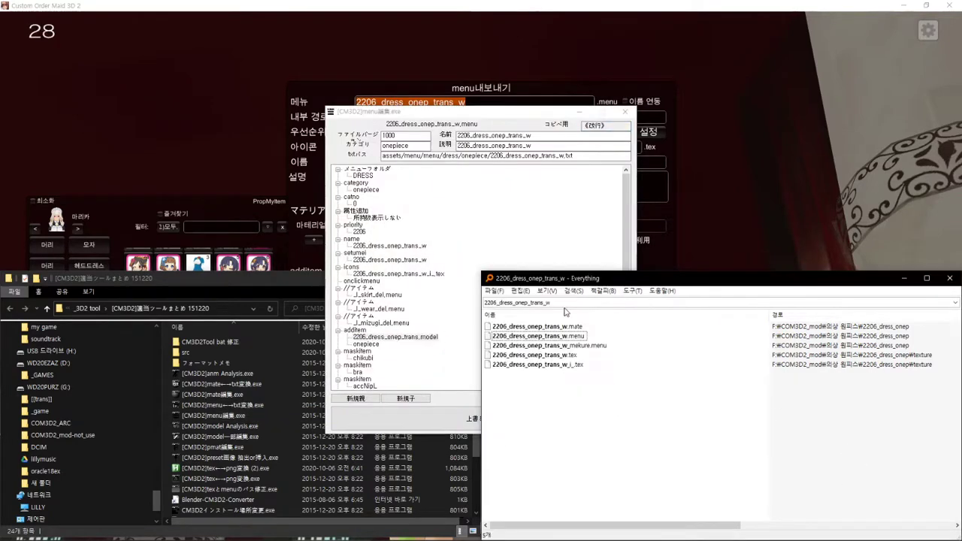
{"action": "left_click", "coordinate": [570, 303]}
{"action": "type", "text": "2206_dress_onep_trans.model"}
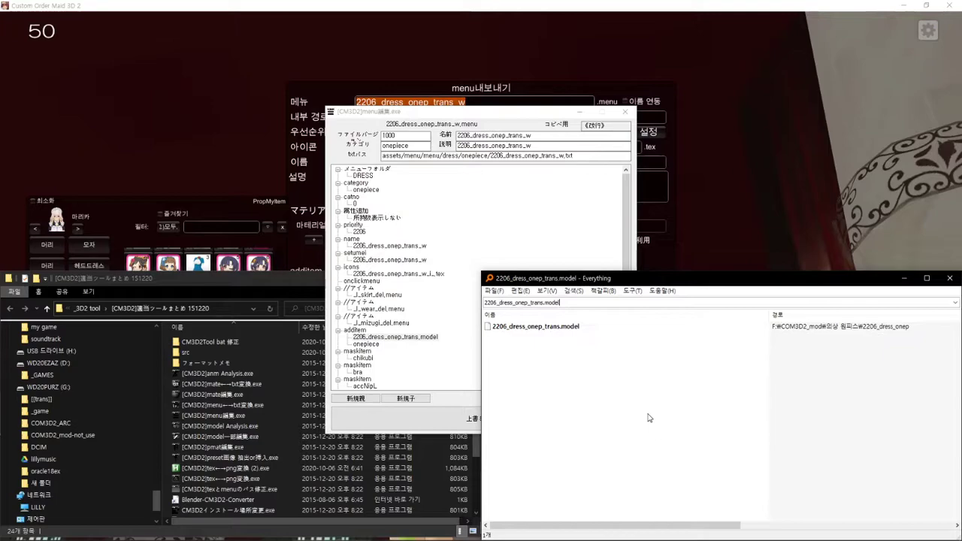
{"action": "left_click", "coordinate": [571, 329]}
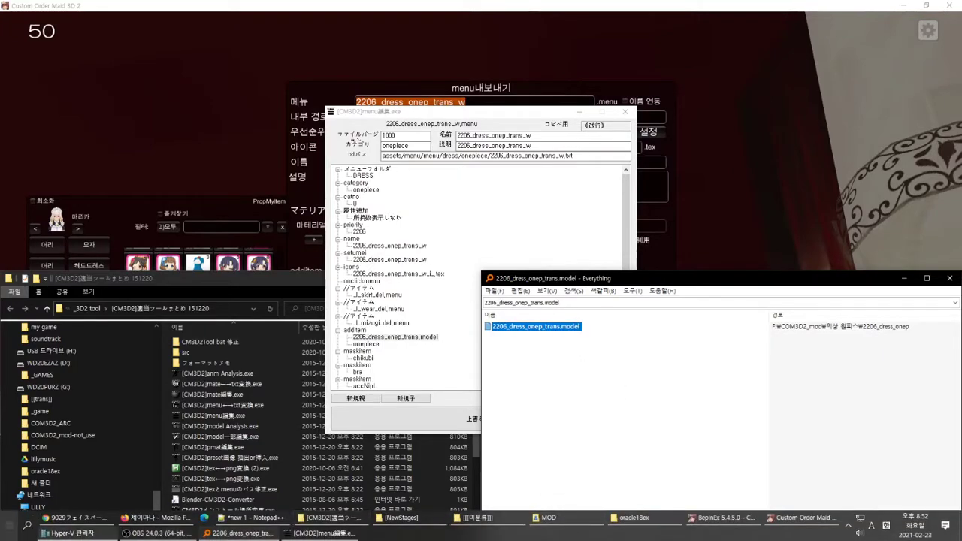
Launch Blender while keeping the 2206_dress_onep_trans.model file at hand in the search results
{"action": "key", "text": "super"}
{"action": "left_click", "coordinate": [444, 364]}
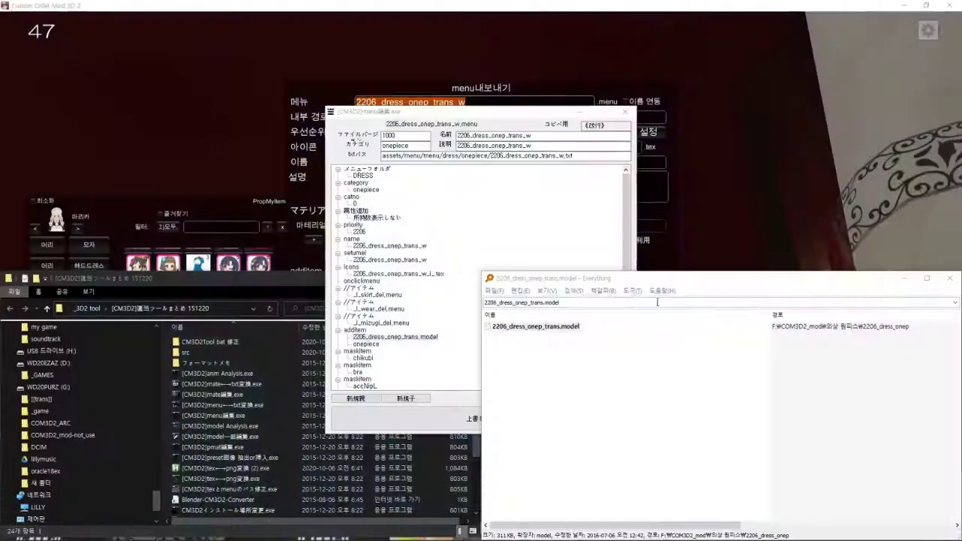
{"action": "left_click", "coordinate": [566, 302]}
{"action": "double_click", "coordinate": [576, 328]}
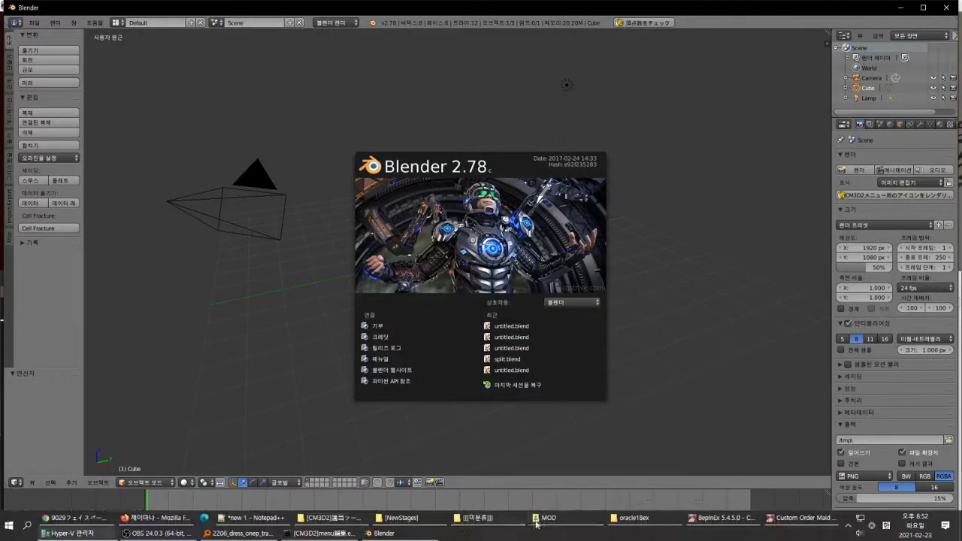
Copy the full path of 2206_dress_onep_trans.model from Everything, return to Blender and dismiss its splash screen
{"action": "left_click", "coordinate": [237, 533]}
{"action": "right_click", "coordinate": [547, 335]}
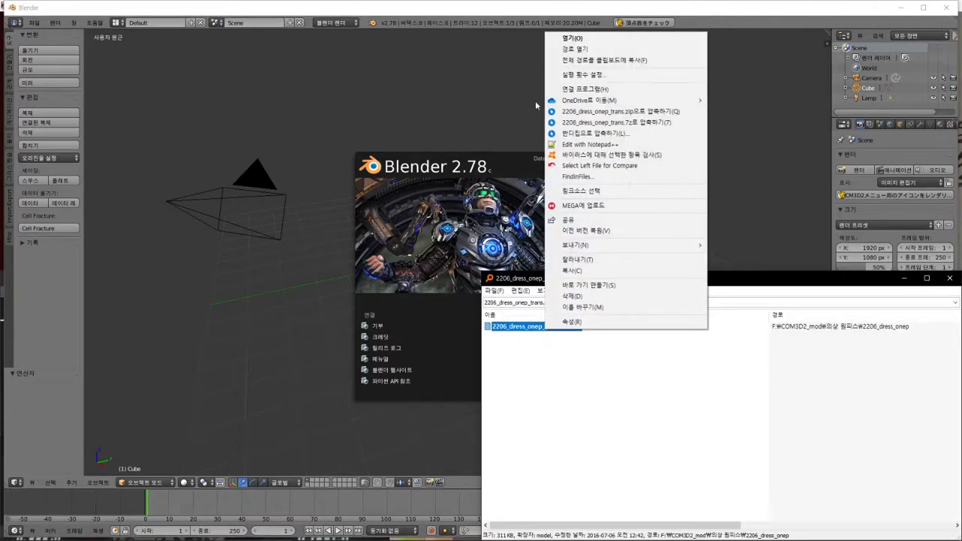
{"action": "left_click", "coordinate": [606, 62]}
{"action": "left_click", "coordinate": [284, 140]}
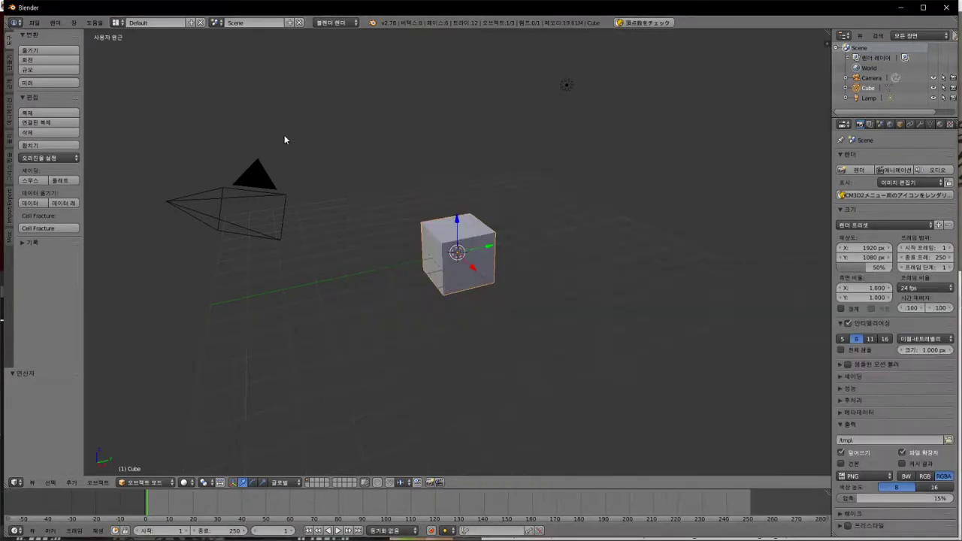
Delete all default objects from the Blender scene: the cube, camera and lamp
{"action": "key", "text": "a"}
{"action": "key", "text": "a"}
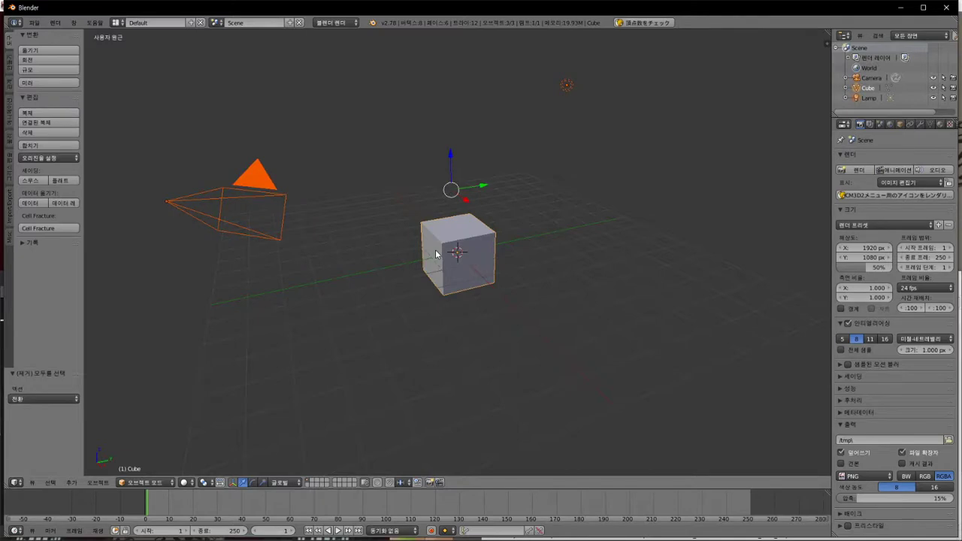
{"action": "key", "text": "x"}
{"action": "left_click", "coordinate": [436, 251]}
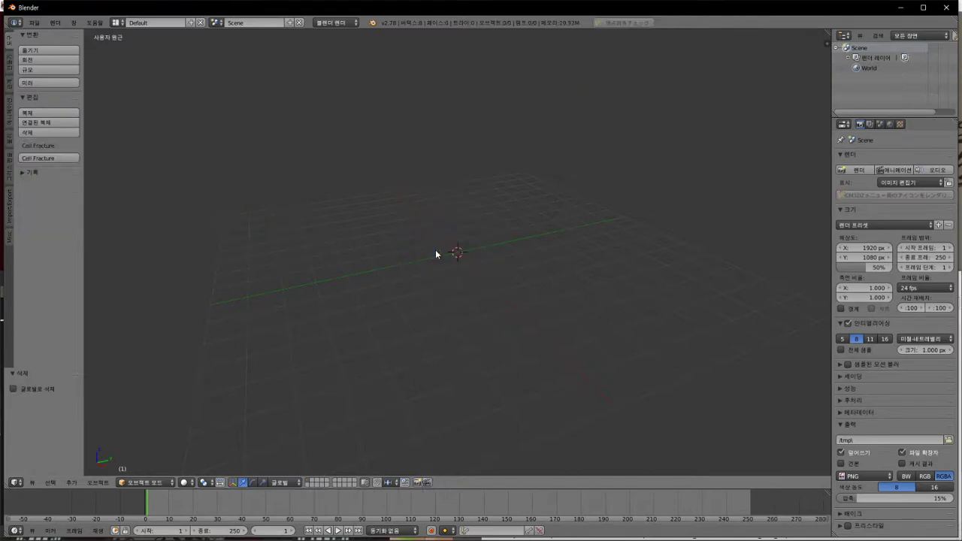
Import 2206_dress_onep_trans.model as a CM3D2 model and bring the dress closer into view
{"action": "left_click", "coordinate": [34, 23]}
{"action": "mouse_move", "coordinate": [100, 204]}
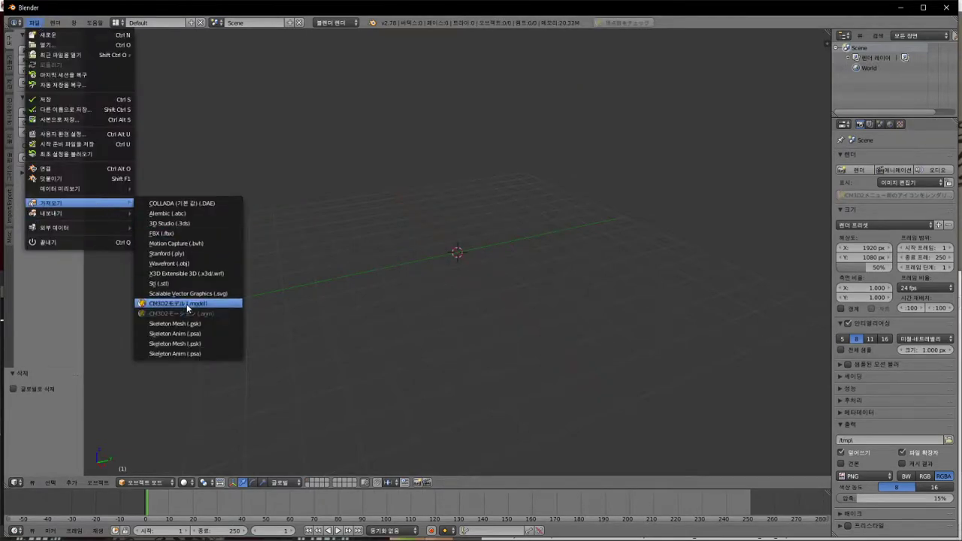
{"action": "left_click", "coordinate": [187, 303]}
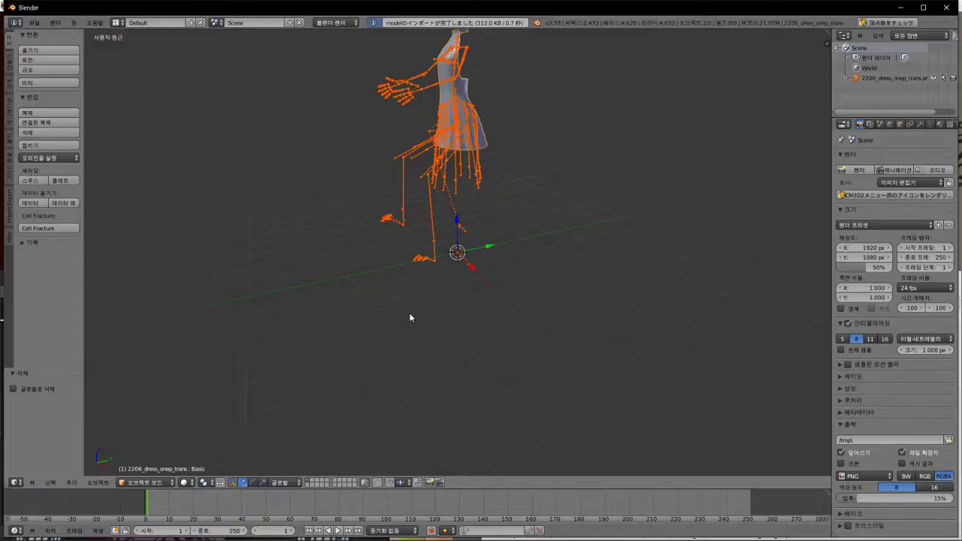
{"action": "middle_click_drag", "start_coordinate": [440, 188], "coordinate": [487, 339], "text": "shift"}
{"action": "scroll", "coordinate": [420, 326], "scroll_direction": "up", "scroll_amount": 4}
{"action": "scroll", "coordinate": [421, 327], "scroll_direction": "up", "scroll_amount": 5}
{"action": "scroll", "coordinate": [422, 326], "scroll_direction": "down", "scroll_amount": 5}
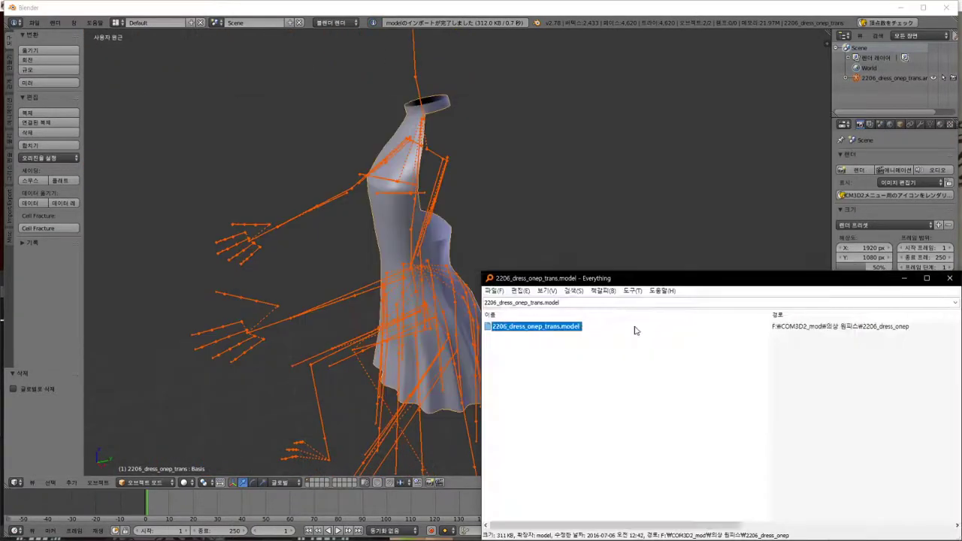
Open the folder containing 2206_dress_onep_trans.model from Everything
{"action": "left_click", "coordinate": [551, 328]}
{"action": "right_click", "coordinate": [551, 328]}
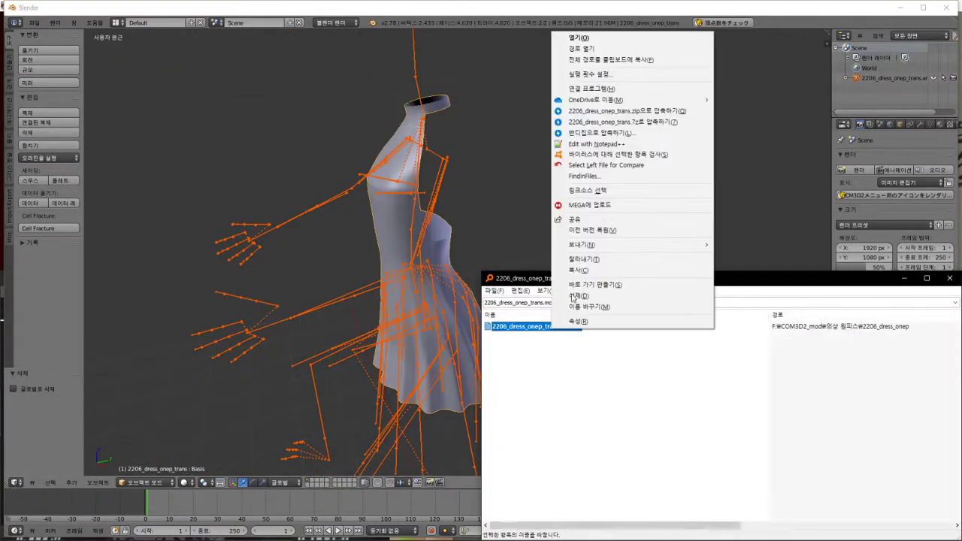
{"action": "left_click", "coordinate": [648, 49]}
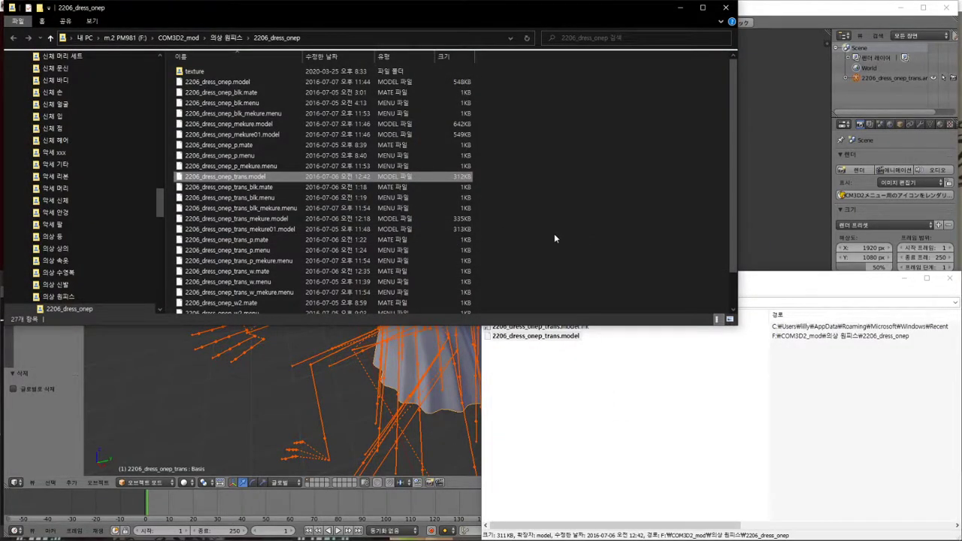
{"action": "scroll", "coordinate": [555, 239], "scroll_direction": "down", "scroll_amount": 2}
{"action": "scroll", "coordinate": [555, 238], "scroll_direction": "up", "scroll_amount": 2}
Duplicate 2206_dress_onep_trans.model in its folder, name the copy 2206_dress_onep_trans_Z1.model and minimize the folder window
{"action": "key", "text": "ctrl+c"}
{"action": "key", "text": "ctrl+v"}
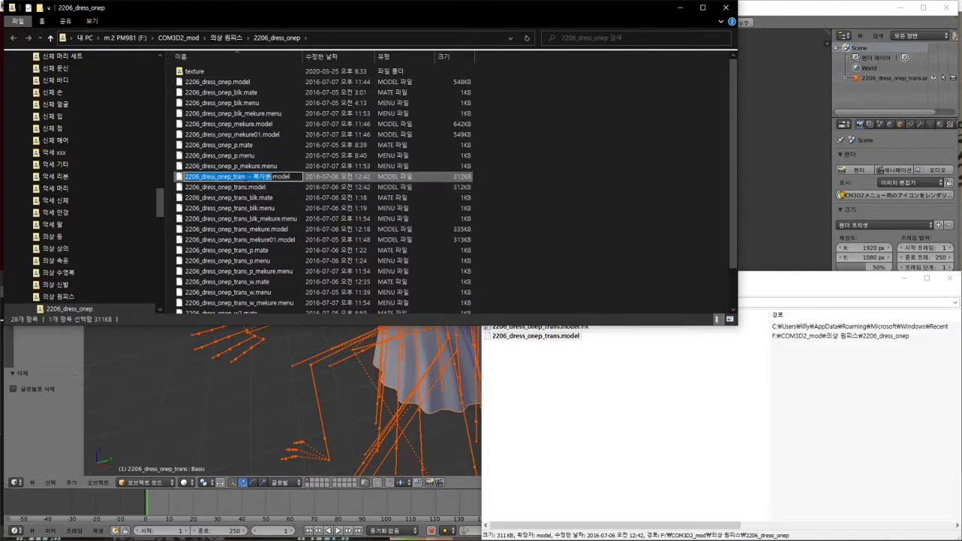
{"action": "key", "text": "F2"}
{"action": "type", "text": "_"}
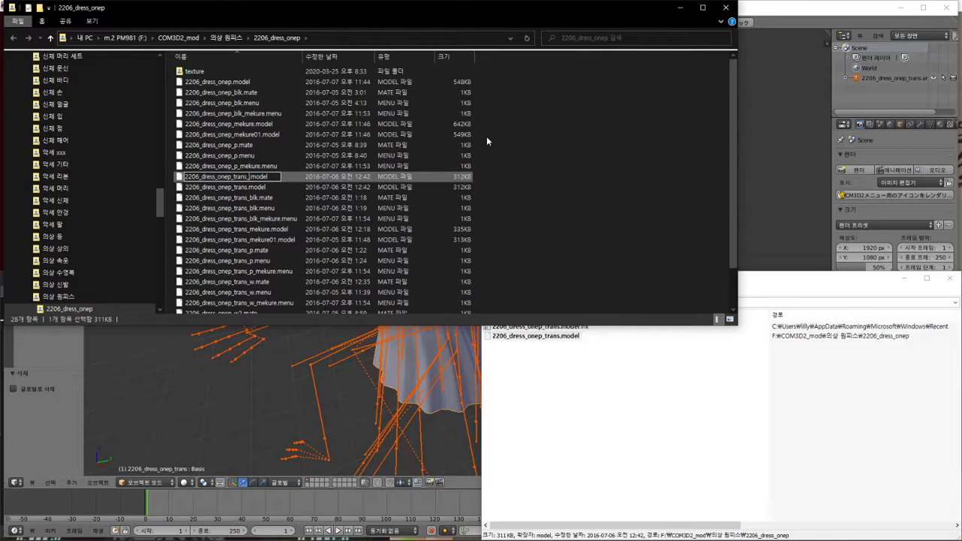
{"action": "type", "text": "Z1"}
{"action": "key", "text": "Return"}
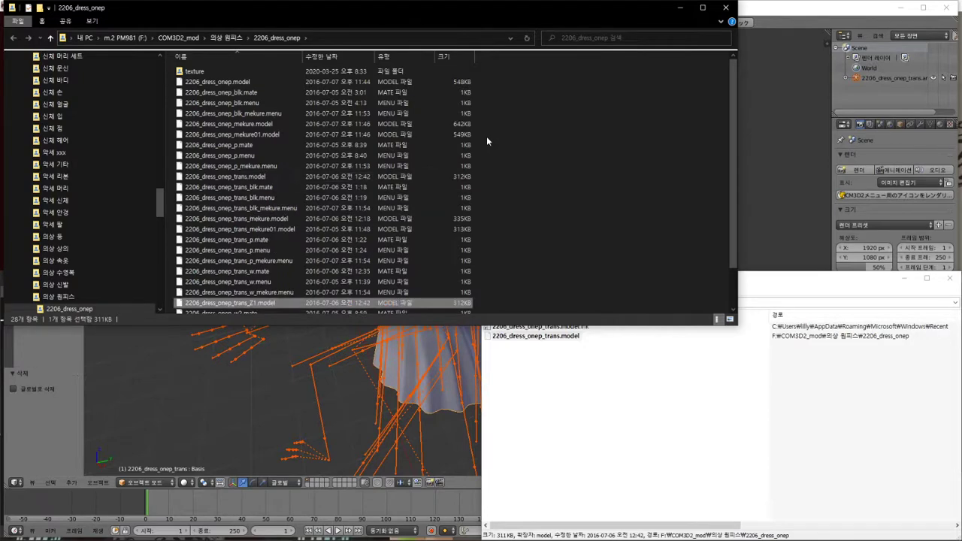
{"action": "left_click", "coordinate": [680, 7]}
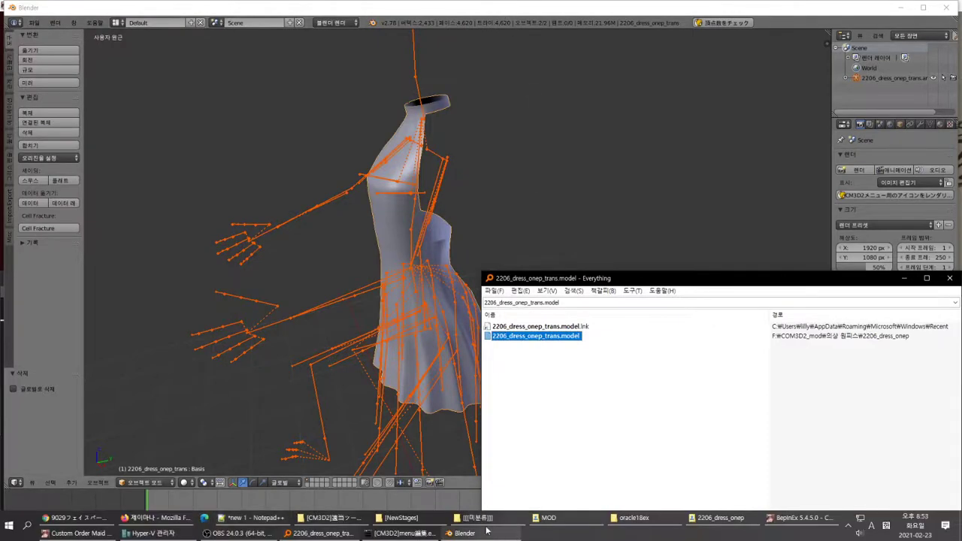
Return to Blender, select the dress mesh, enter Edit Mode and inspect the skirt from below
{"action": "left_click", "coordinate": [505, 9]}
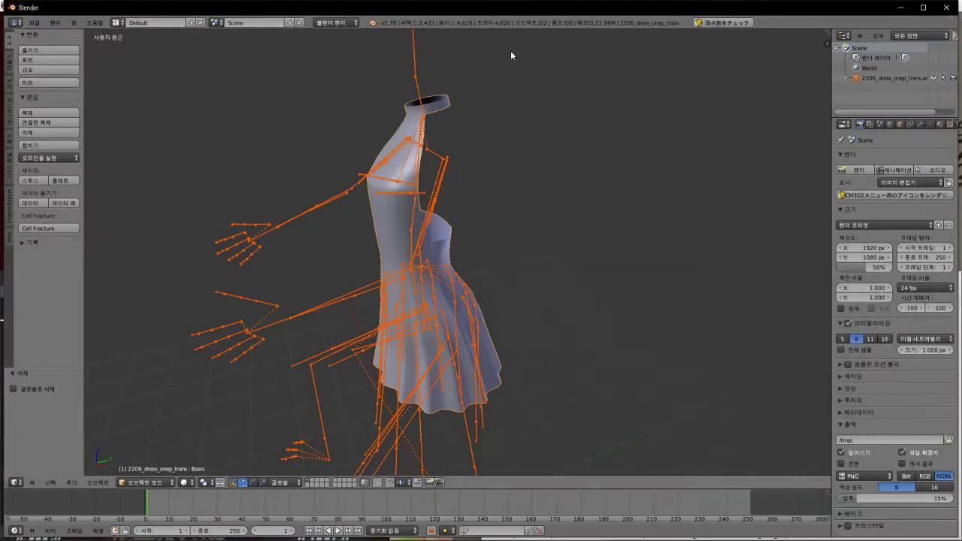
{"action": "middle_click_drag", "start_coordinate": [510, 51], "coordinate": [519, 167]}
{"action": "right_click", "coordinate": [331, 138]}
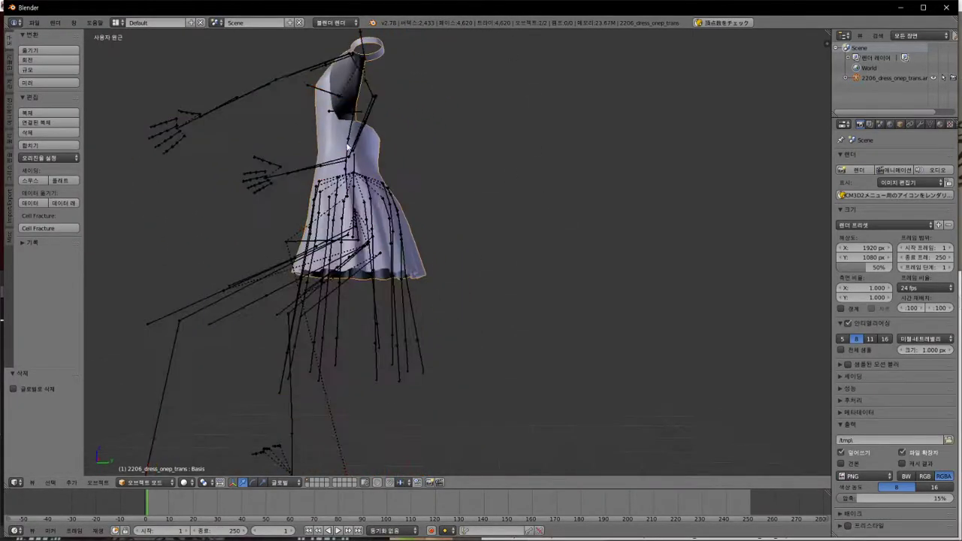
{"action": "middle_click_drag", "start_coordinate": [423, 205], "coordinate": [368, 345]}
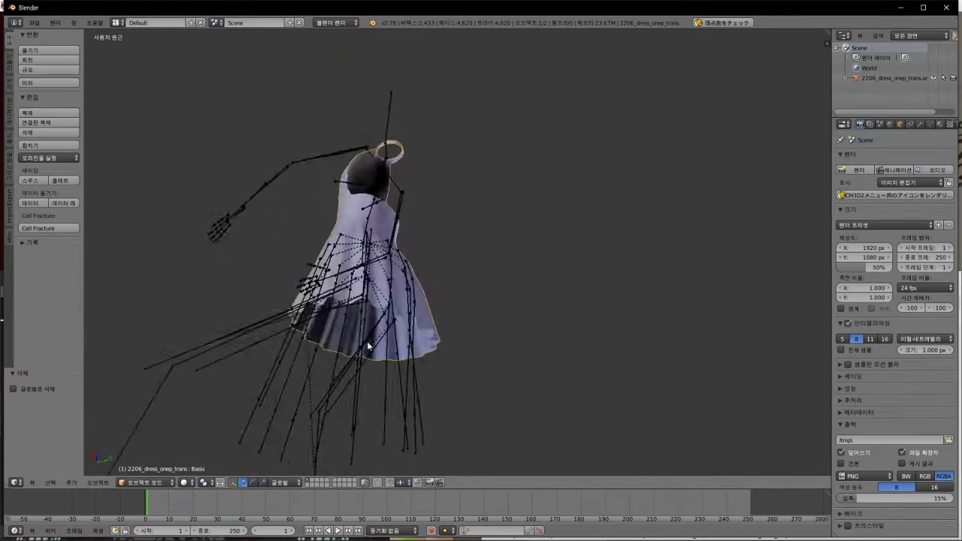
{"action": "key", "text": "Tab"}
{"action": "scroll", "coordinate": [388, 355], "scroll_direction": "up", "scroll_amount": 3}
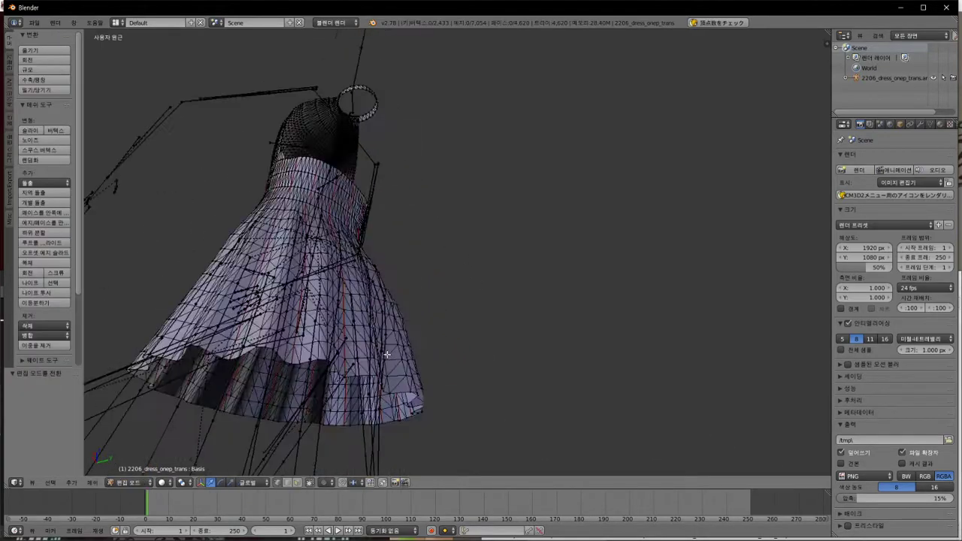
{"action": "scroll", "coordinate": [388, 355], "scroll_direction": "down", "scroll_amount": 1}
{"action": "middle_click_drag", "start_coordinate": [388, 355], "coordinate": [376, 338], "text": "shift"}
{"action": "key", "text": "alt+Tab"}
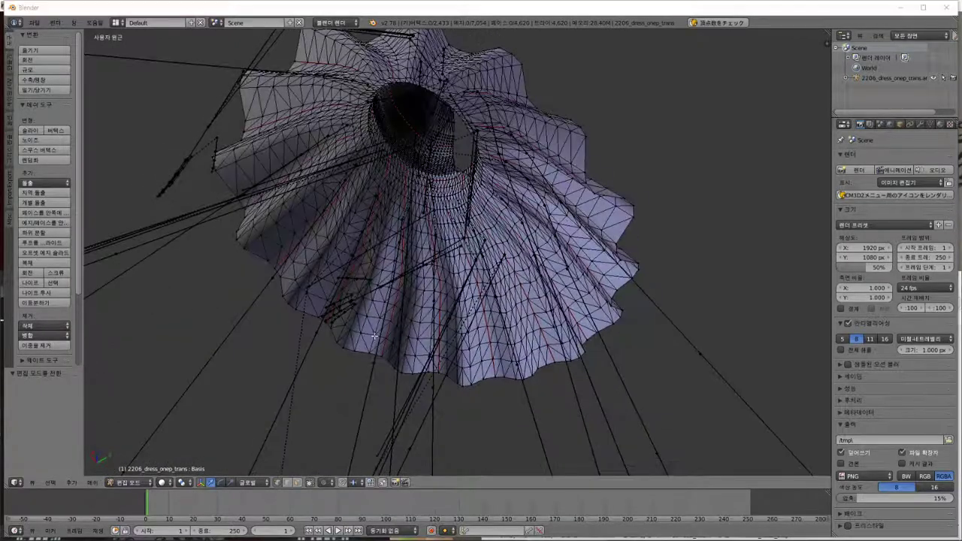
Switch to Notepad++ and add the note line "보다시피 안쪽은 상대적으로 검게 보임" below the existing notes
{"action": "left_click", "coordinate": [563, 241]}
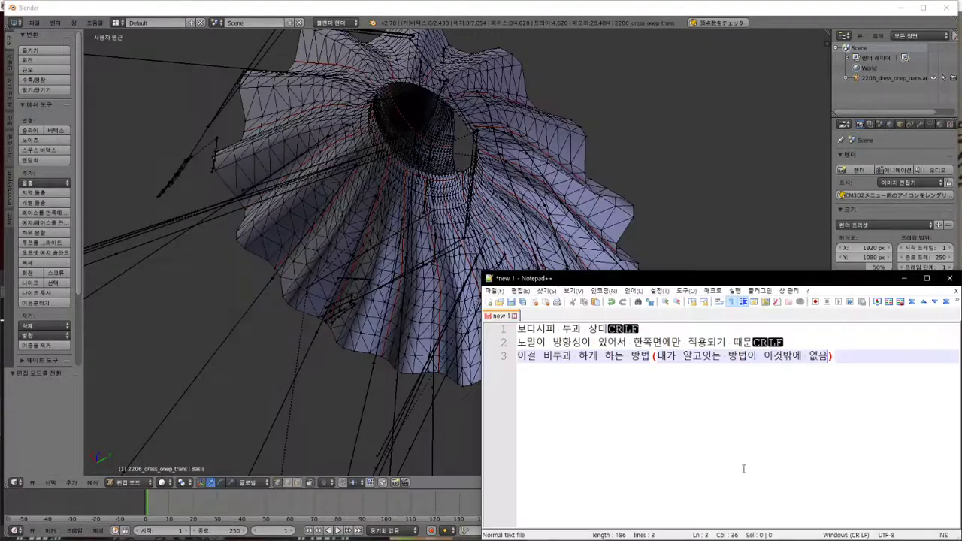
{"action": "key", "text": "Return"}
{"action": "type", "text": "보다시"}
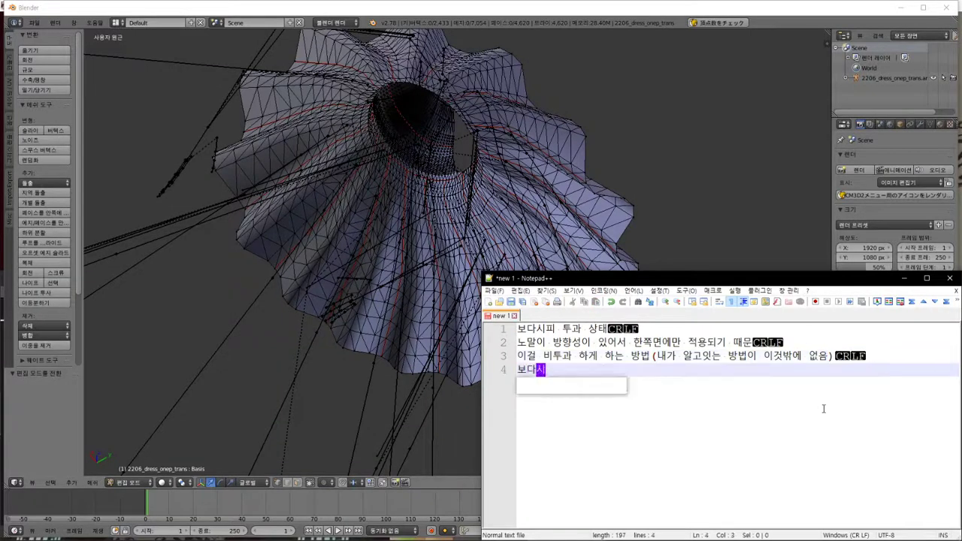
{"action": "type", "text": "피 않쪽은 검"}
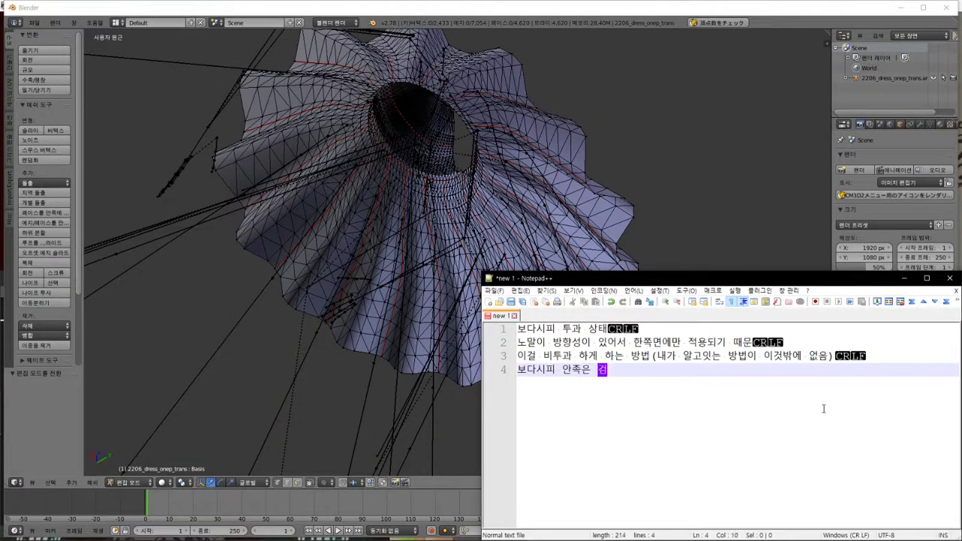
{"action": "type", "text": "게 보임"}
{"action": "key", "text": "Left"}
{"action": "key", "text": "Left"}
{"action": "key", "text": "Left"}
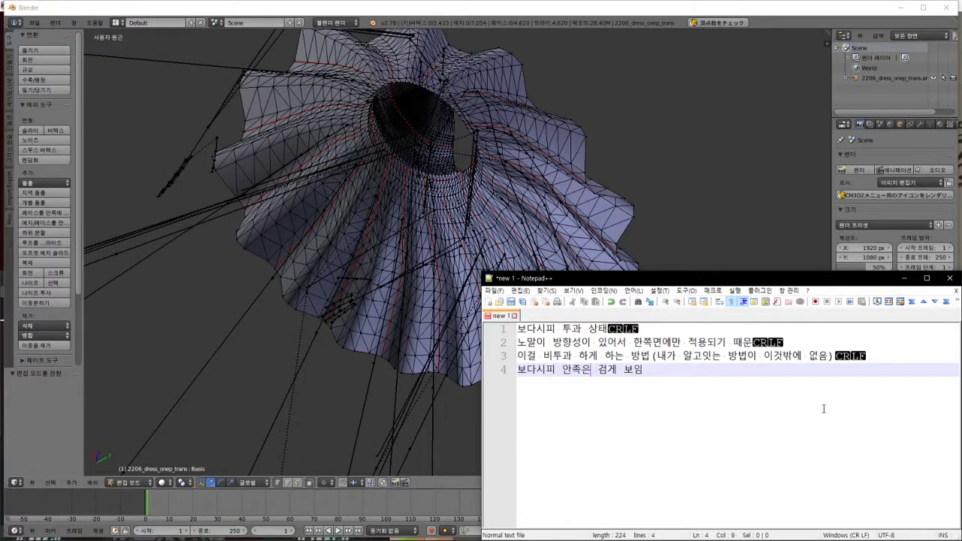
{"action": "key", "text": "Delete"}
{"action": "type", "text": "쪽"}
{"action": "type", "text": " 상대적 "}
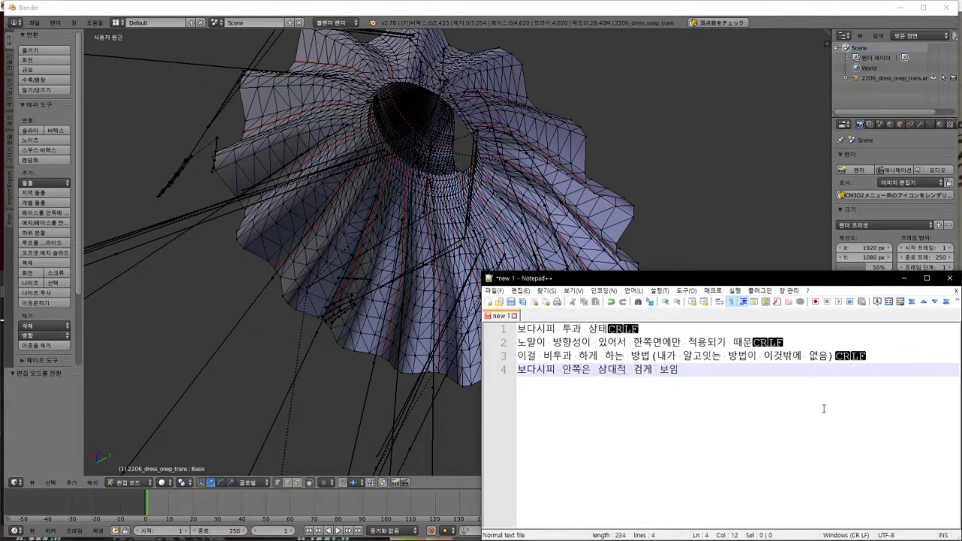
{"action": "type", "text": "으로"}
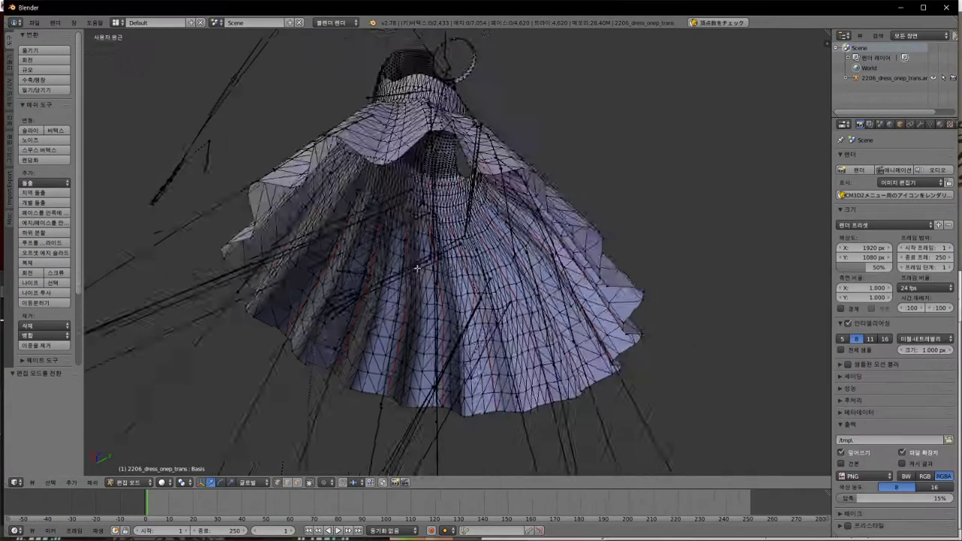
Select the whole dress mesh in Blender, and add the line "편집모드에서 비투과할 부분을 선택" to the Notepad++ notes
{"action": "mouse_move", "coordinate": [418, 269]}
{"action": "middle_mouse_down"}
{"action": "mouse_move", "coordinate": [418, 316]}
{"action": "mouse_move", "coordinate": [417, 278]}
{"action": "middle_mouse_up"}
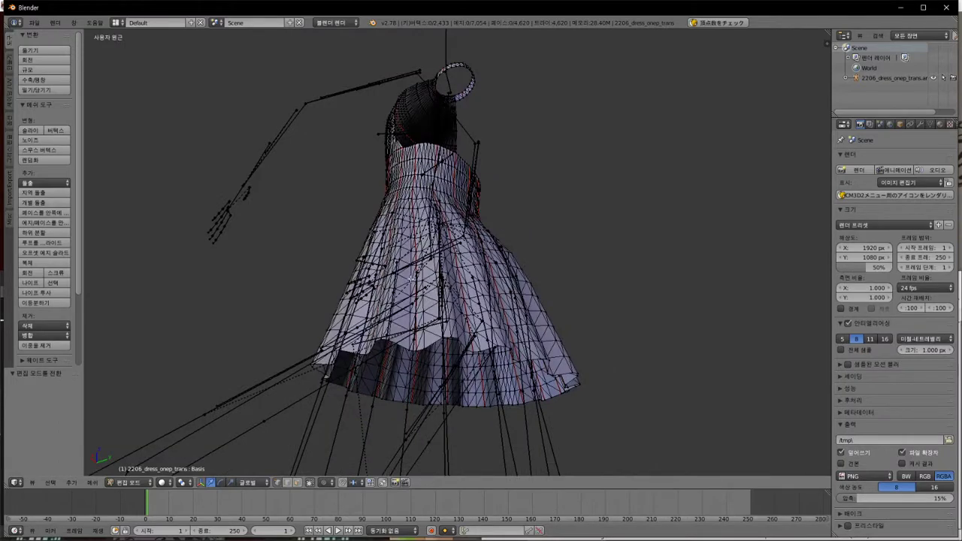
{"action": "key", "text": "a"}
{"action": "key", "text": "alt+Tab"}
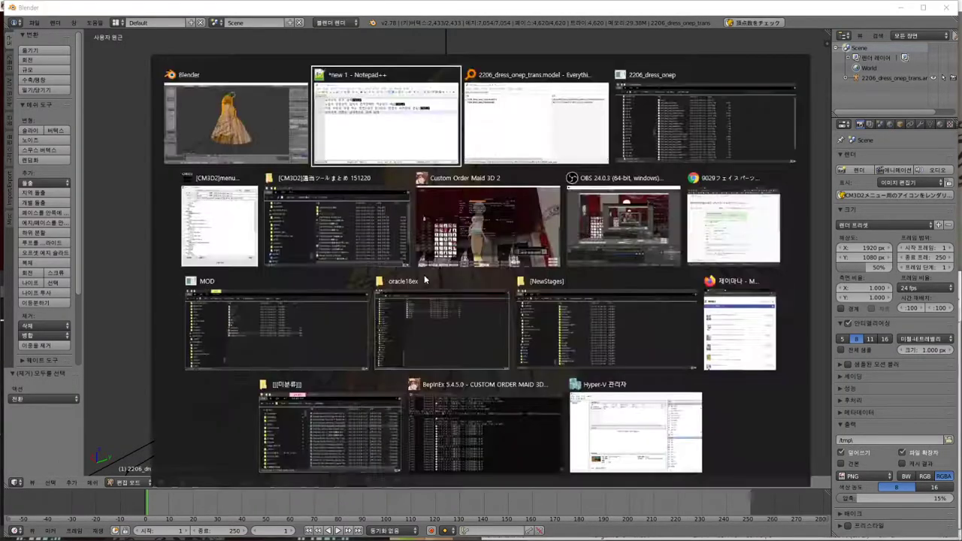
{"action": "key", "text": "Return"}
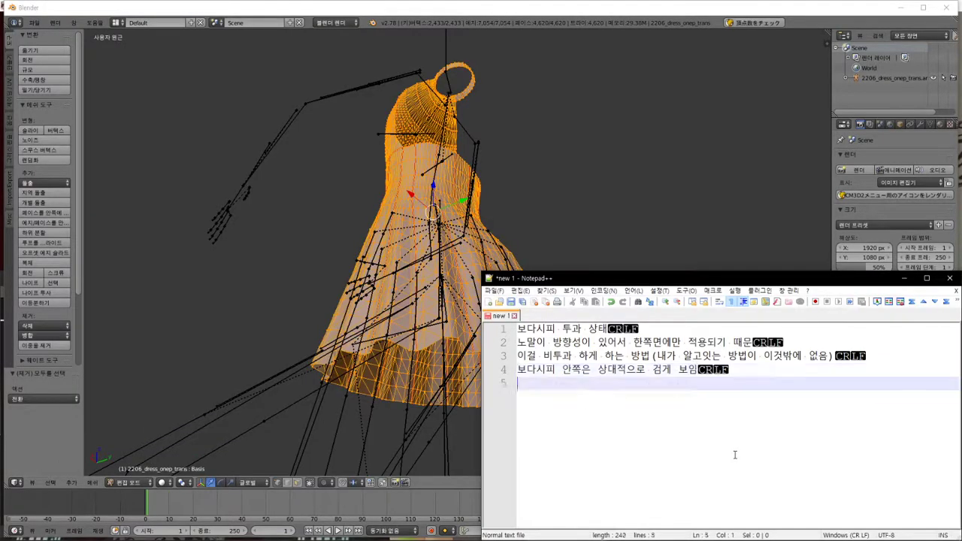
{"action": "type", "text": "편집모드에서"}
{"action": "type", "text": " 비투과할 ㅂ"}
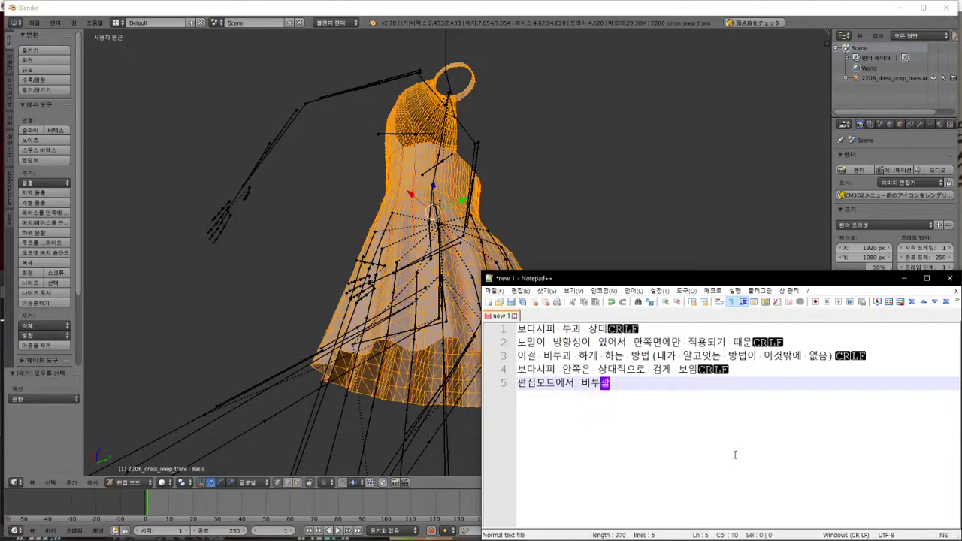
{"action": "type", "text": "부분을"}
{"action": "type", "text": " 선ㅌ"}
{"action": "left_click", "coordinate": [598, 396]}
Return to Blender, deselect the mesh, show it in right orthographic view and allow selecting vertices hidden behind the surface
{"action": "left_click", "coordinate": [392, 376]}
{"action": "mouse_move", "coordinate": [426, 397]}
{"action": "middle_mouse_down"}
{"action": "mouse_move", "coordinate": [425, 411]}
{"action": "mouse_move", "coordinate": [423, 401]}
{"action": "middle_mouse_up"}
{"action": "key", "text": "KP_5"}
{"action": "key", "text": "KP_3"}
{"action": "key", "text": "a"}
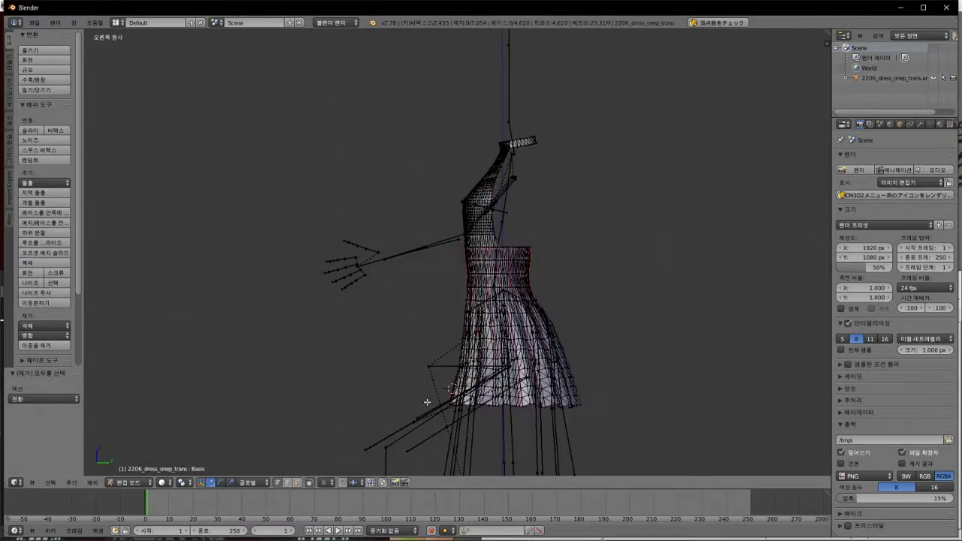
{"action": "left_click", "coordinate": [309, 483]}
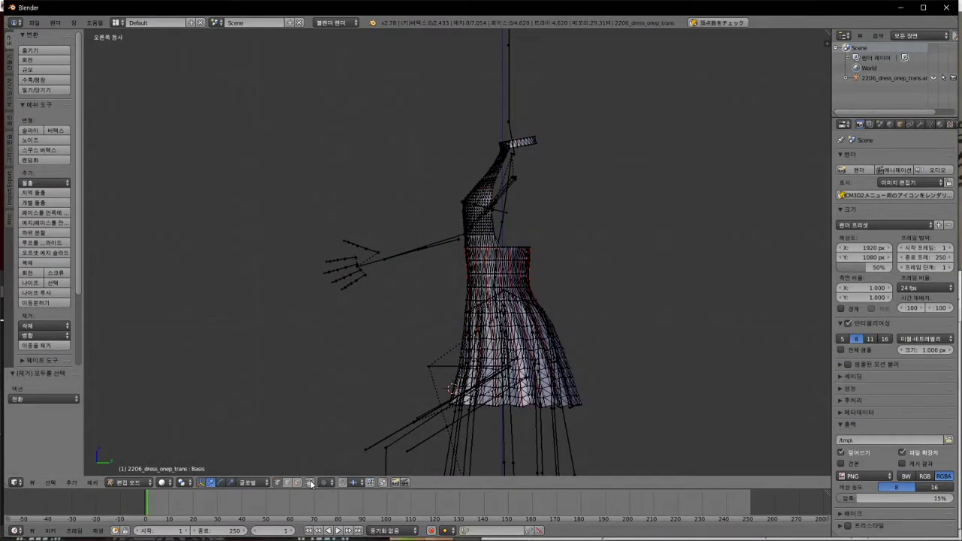
{"action": "key", "text": "b"}
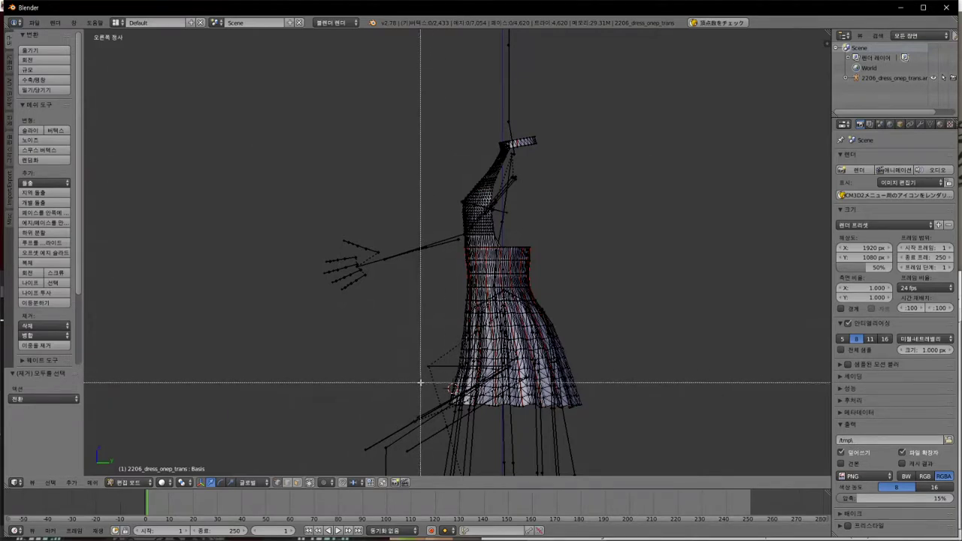
{"action": "left_click_drag", "start_coordinate": [419, 384], "coordinate": [634, 114]}
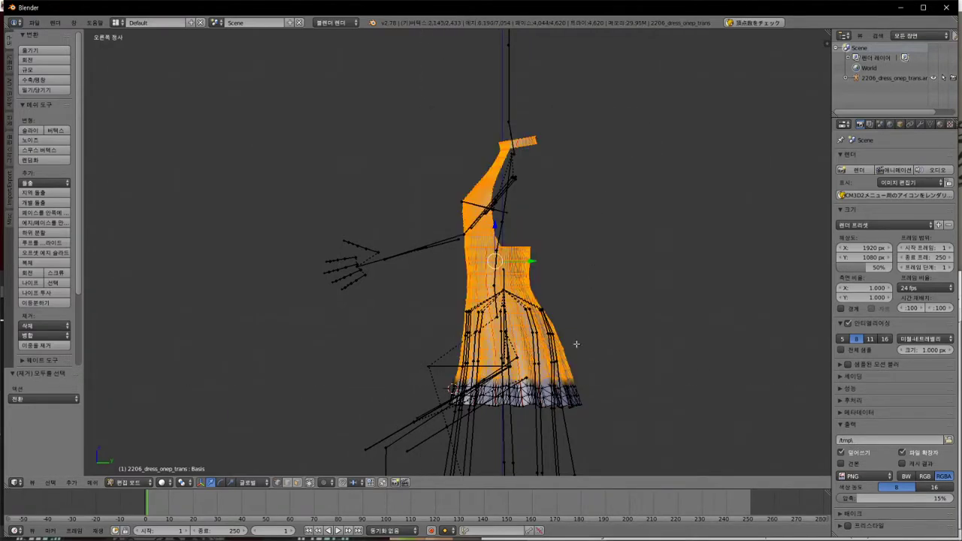
{"action": "key", "text": "a"}
Box-select the band of mesh along the skirt's bottom hem and view it up close from an angle
{"action": "key", "text": "b"}
{"action": "left_click_drag", "start_coordinate": [383, 430], "coordinate": [601, 381]}
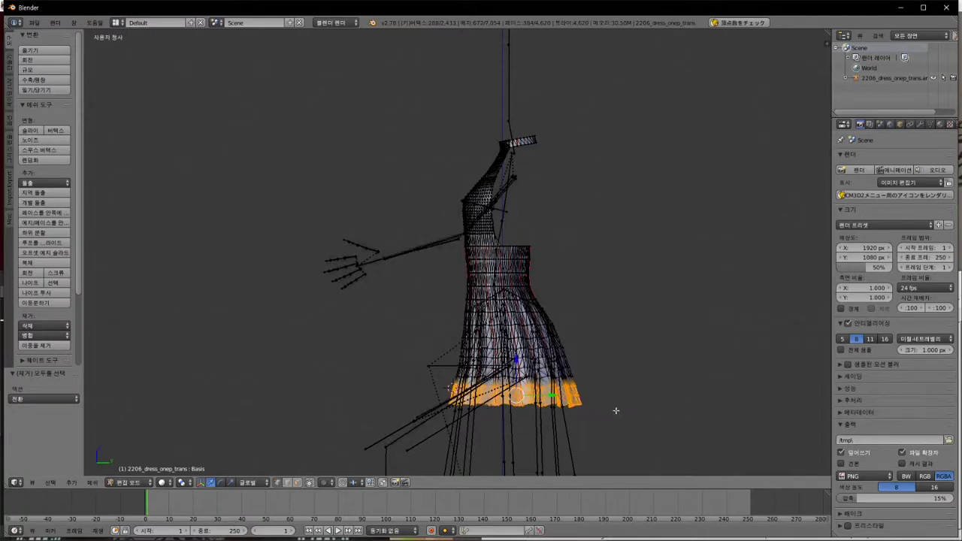
{"action": "middle_click_drag", "start_coordinate": [616, 410], "coordinate": [568, 371]}
{"action": "scroll", "coordinate": [543, 390], "scroll_direction": "up", "scroll_amount": 4}
{"action": "middle_click_drag", "start_coordinate": [367, 280], "coordinate": [353, 201], "text": "shift"}
Switch to Notepad++ and add the note line "복제"
{"action": "key", "text": "alt+Tab"}
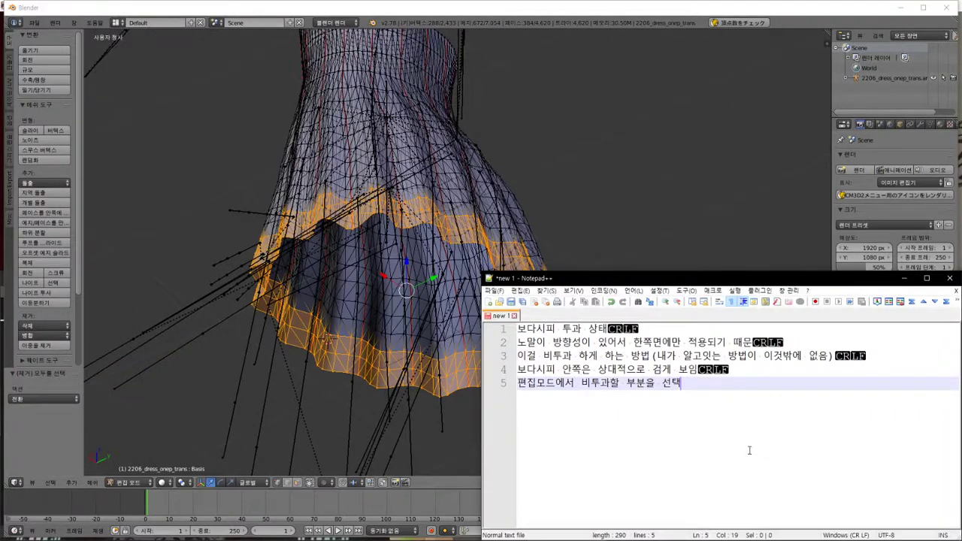
{"action": "key", "text": "Return"}
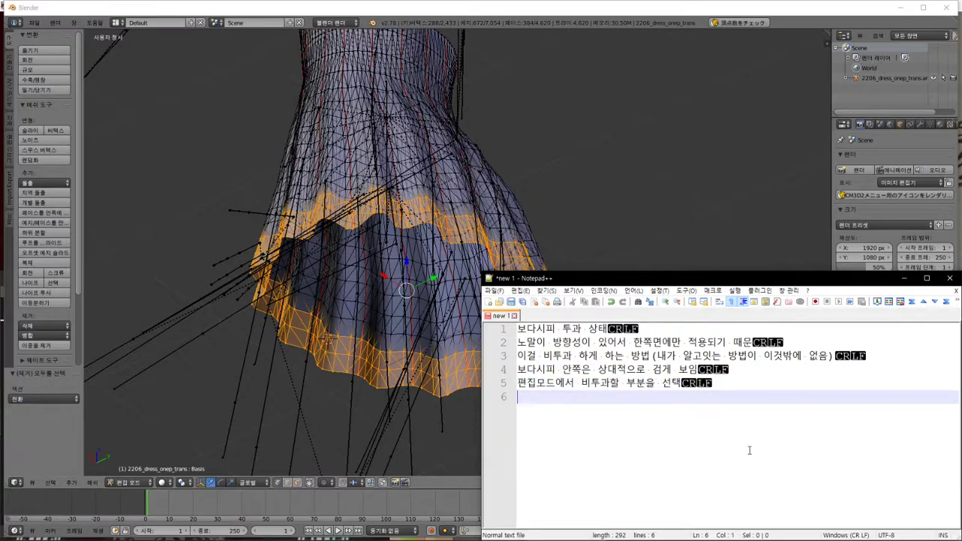
{"action": "type", "text": "복제"}
Duplicate the selected hem band in Blender, keeping the copy exactly at the original position
{"action": "left_click", "coordinate": [102, 28]}
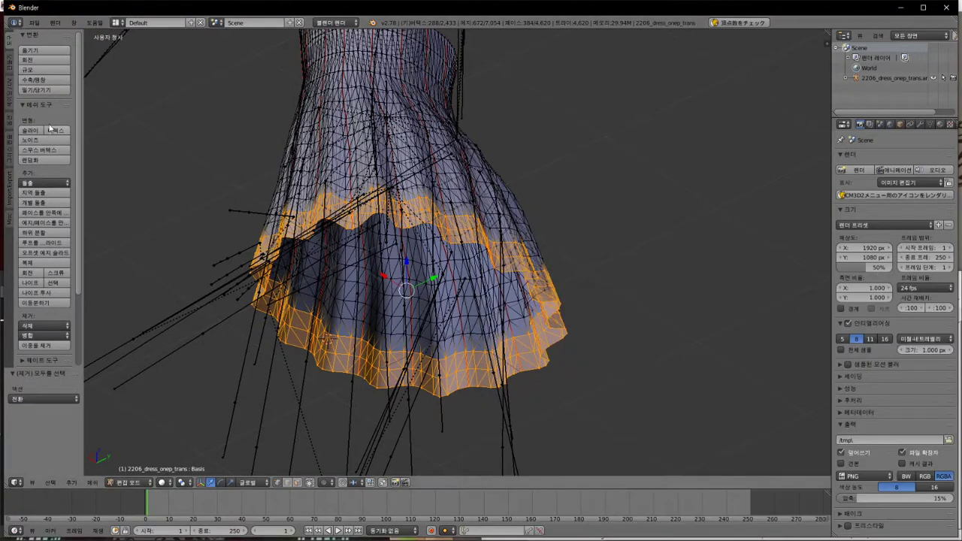
{"action": "left_click", "coordinate": [57, 264]}
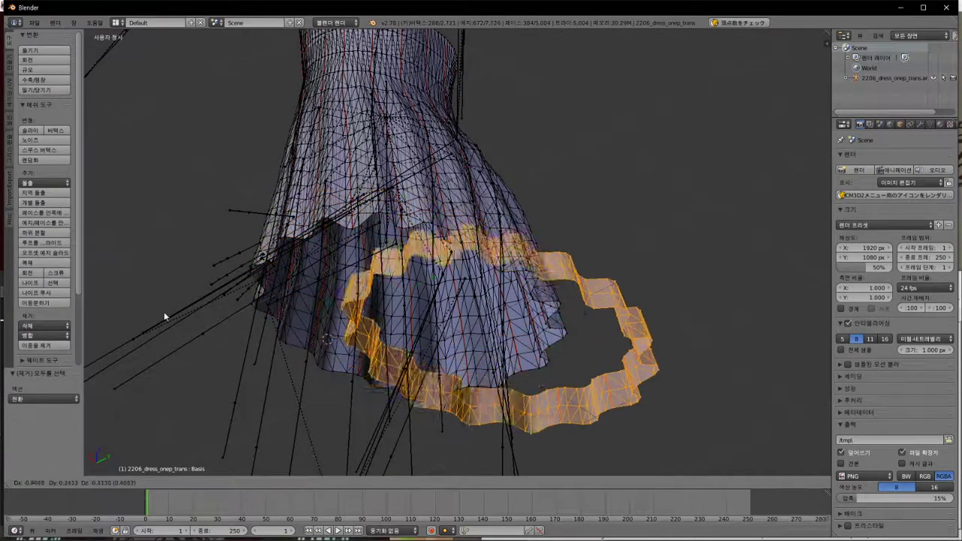
{"action": "right_click", "coordinate": [199, 225]}
Switch to Notepad++ and add the note line "단축키 표시를 못해서 미안..esc 누름"
{"action": "key", "text": "alt+Tab"}
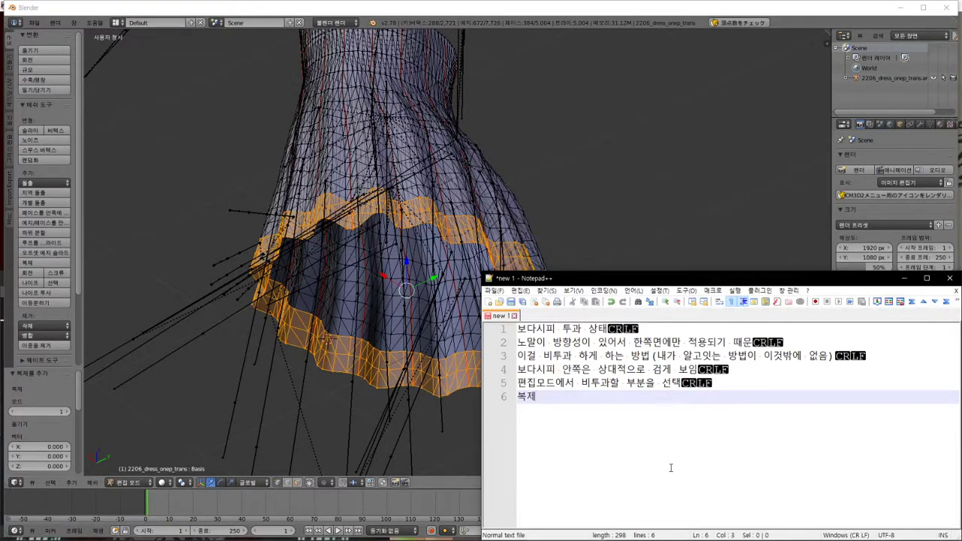
{"action": "key", "text": "Return"}
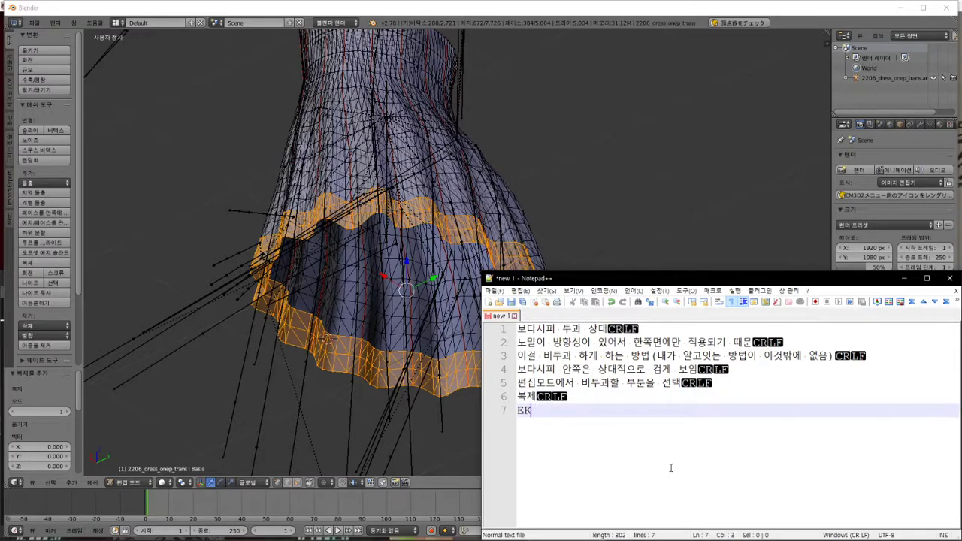
{"action": "type", "text": "단축키 표시를 못해서 미안..esc"}
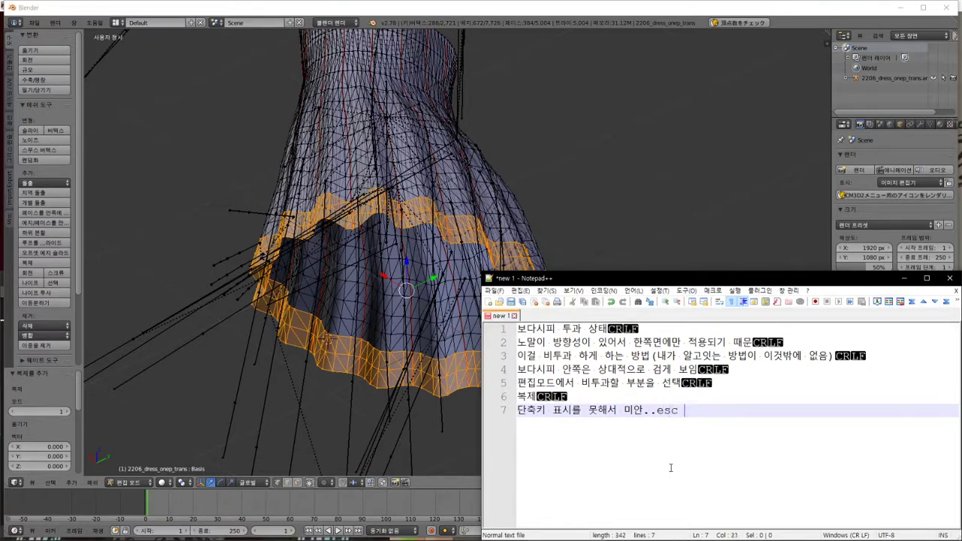
{"action": "type", "text": "누름"}
Return to Blender and flip the normals of the duplicated hem band
{"action": "left_click", "coordinate": [366, 12]}
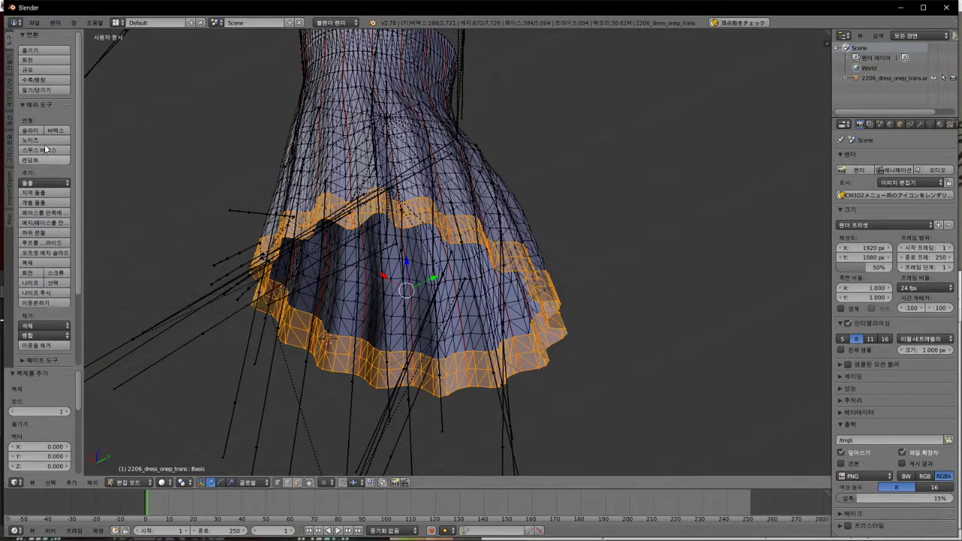
{"action": "scroll", "coordinate": [49, 180], "scroll_direction": "down", "scroll_amount": 3}
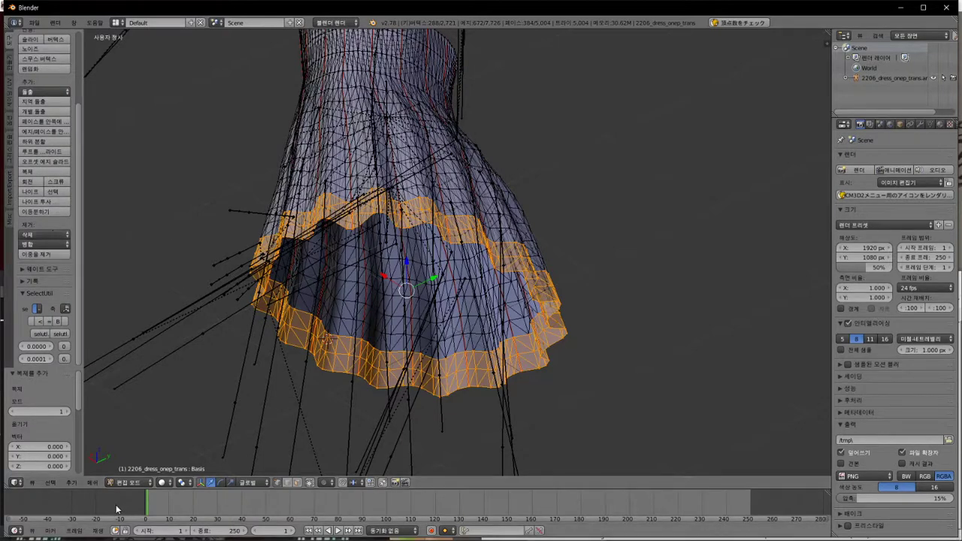
{"action": "left_click", "coordinate": [93, 483]}
{"action": "mouse_move", "coordinate": [139, 340]}
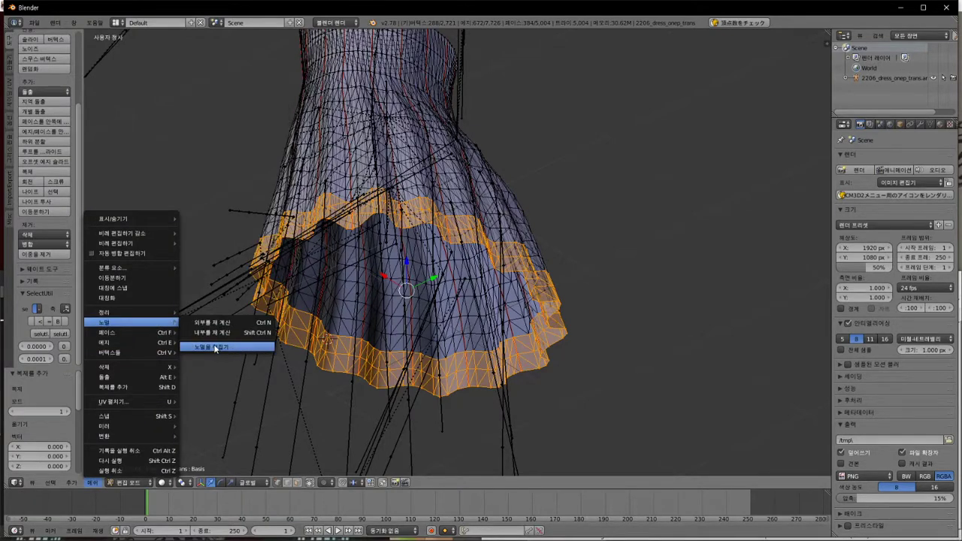
{"action": "left_click", "coordinate": [245, 348]}
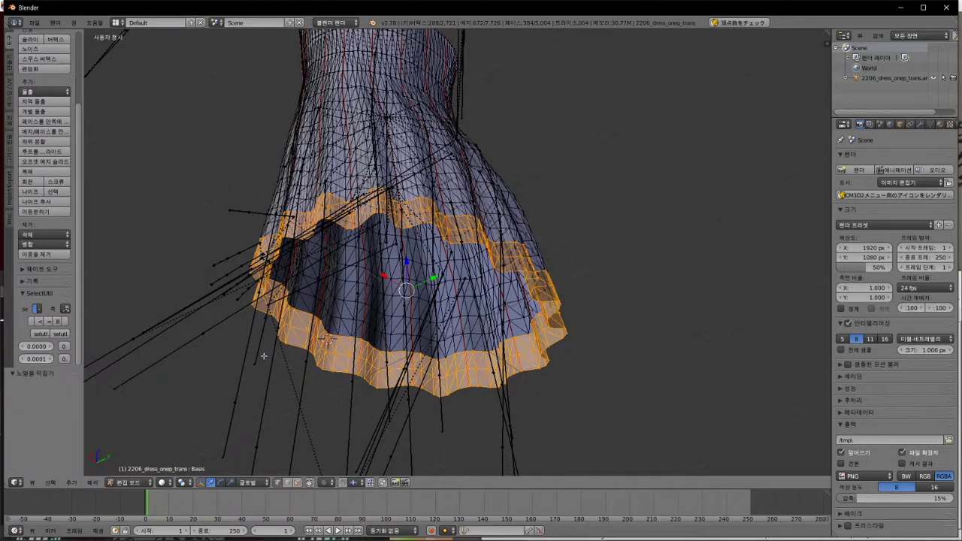
Switch to Notepad++ and add the note line "저렇게 노멀 뒤집기 하면"
{"action": "key", "text": "alt+Tab"}
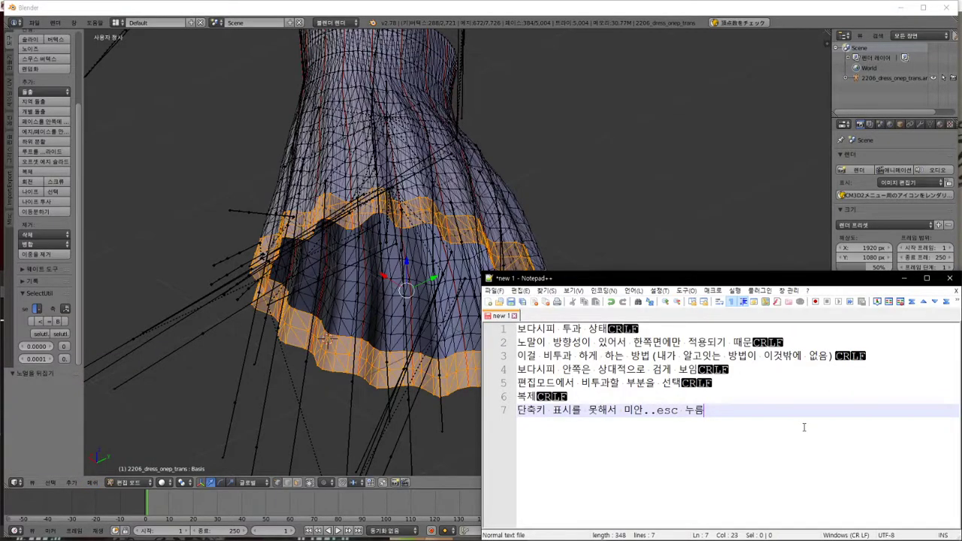
{"action": "key", "text": "Return"}
{"action": "type", "text": "저렇게 노멀 뒤집"}
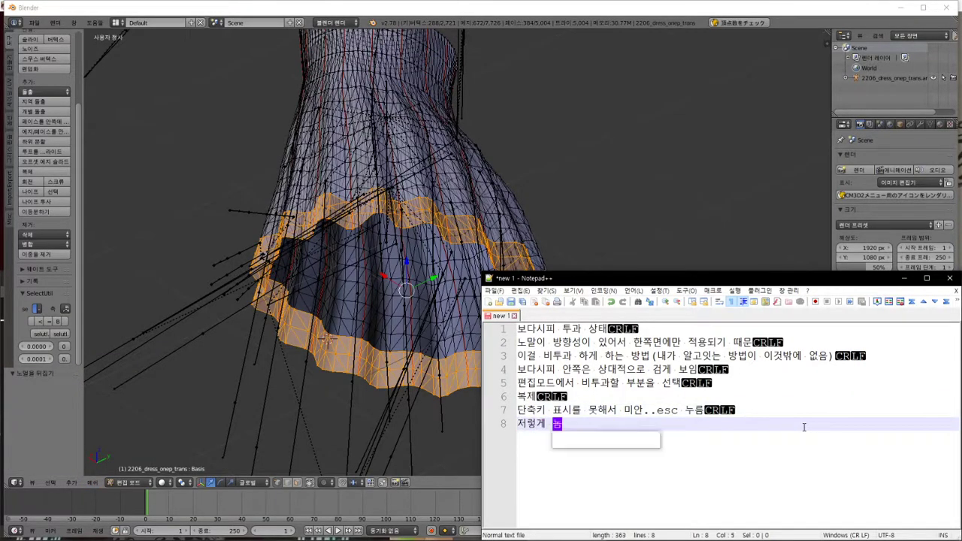
{"action": "type", "text": "기 하며"}
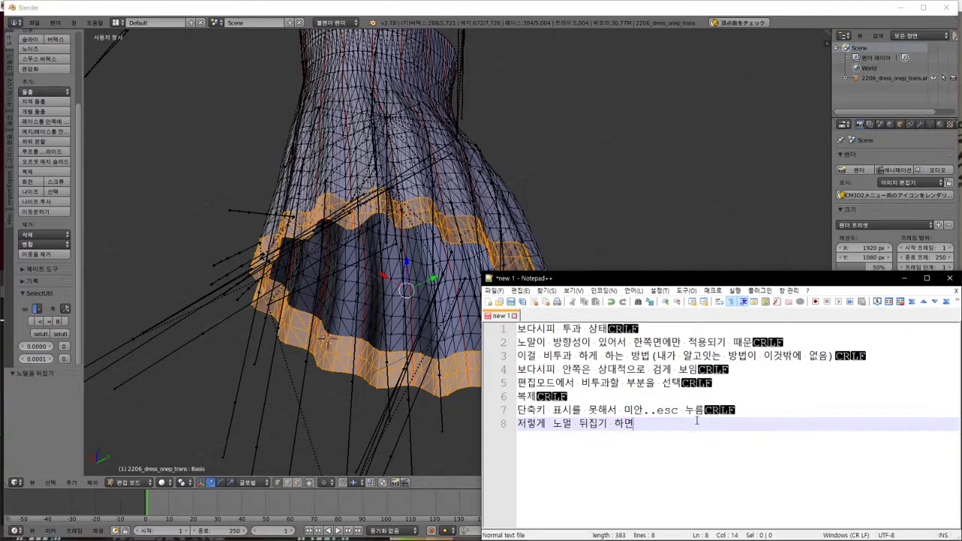
Return to Blender and export the dress as a CM3D2 model over 2206_dress_onep_trans.model in the 2206_dress_onep folder
{"action": "left_click", "coordinate": [371, 10]}
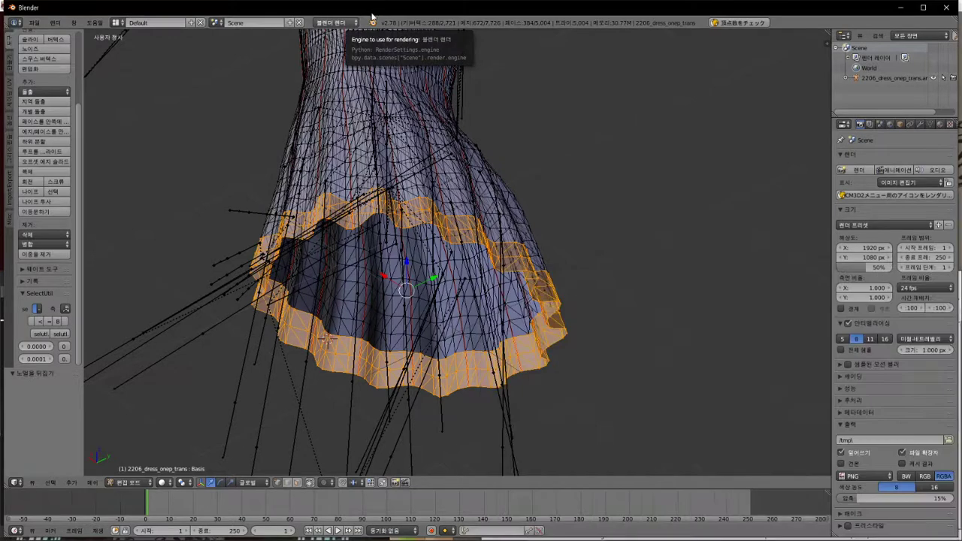
{"action": "left_click", "coordinate": [34, 23]}
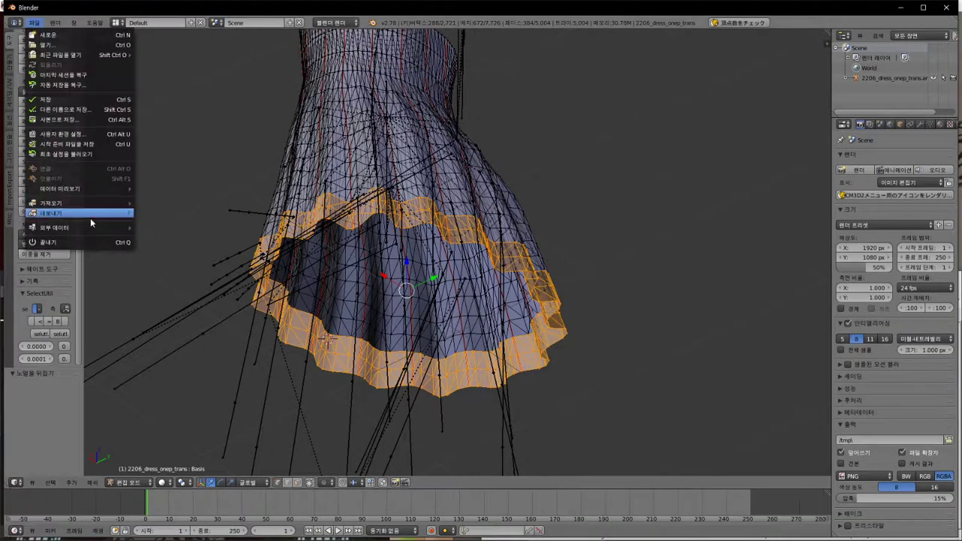
{"action": "mouse_move", "coordinate": [96, 211]}
{"action": "left_click", "coordinate": [165, 303]}
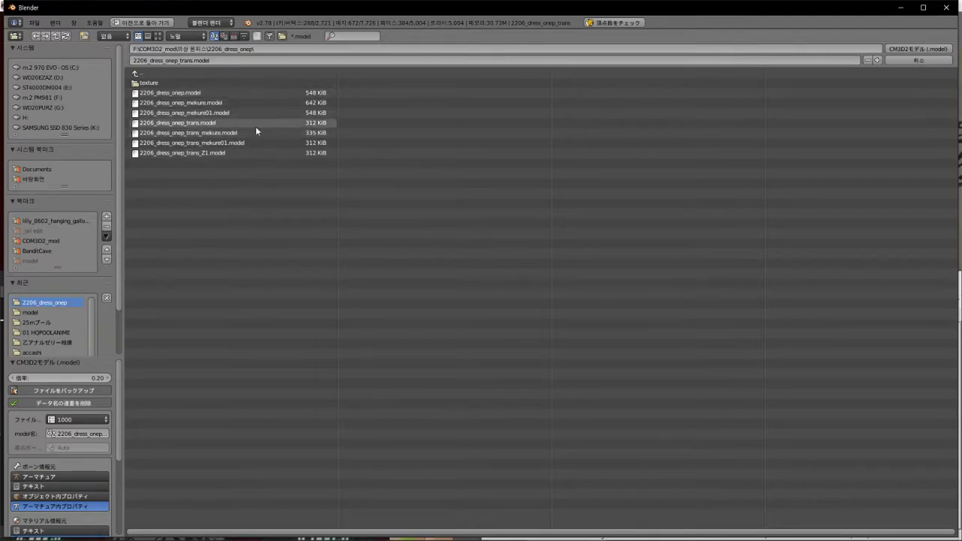
{"action": "left_click", "coordinate": [256, 123]}
{"action": "left_click", "coordinate": [945, 50]}
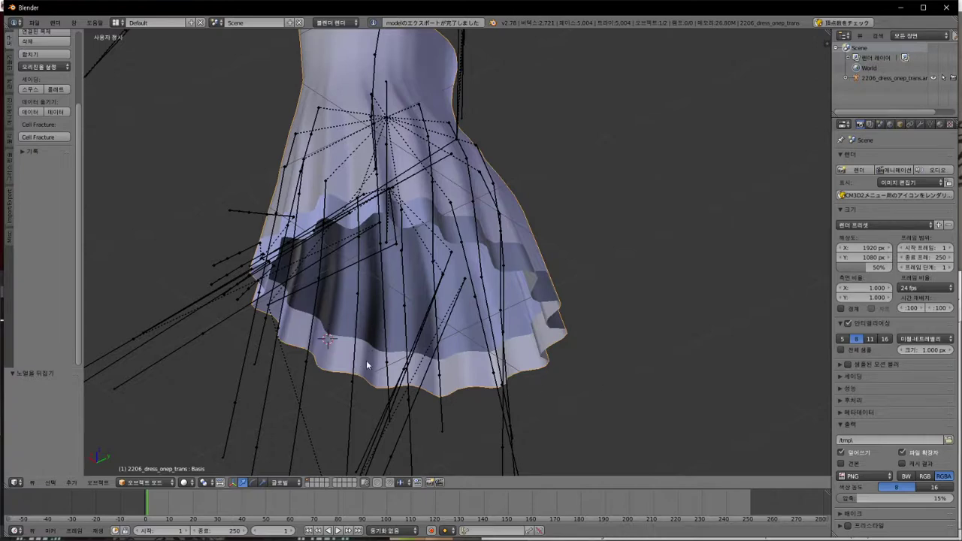
Switch to Notepad++ and add the note line "딱 선택한 부분만 면을 복제해서 뒤집은 상태"
{"action": "key", "text": "alt+Tab"}
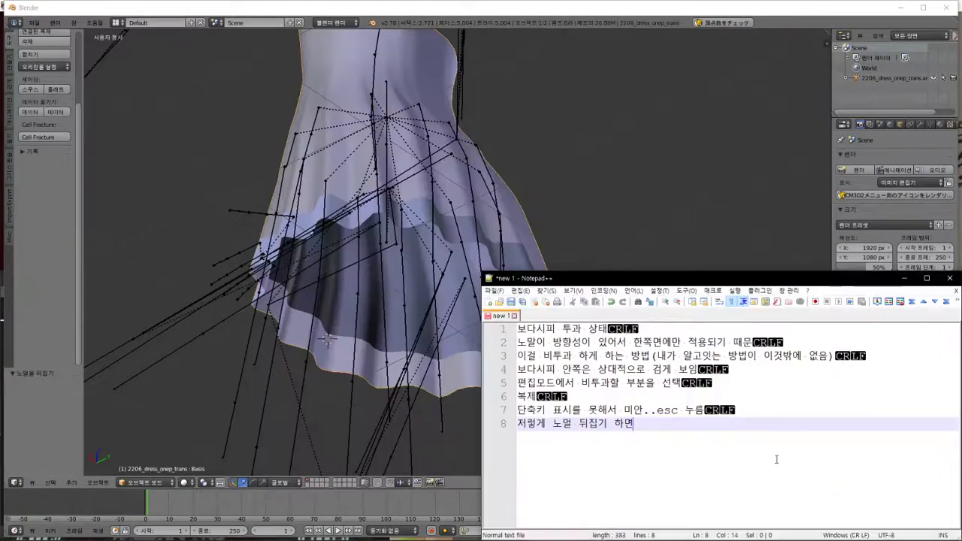
{"action": "key", "text": "Return"}
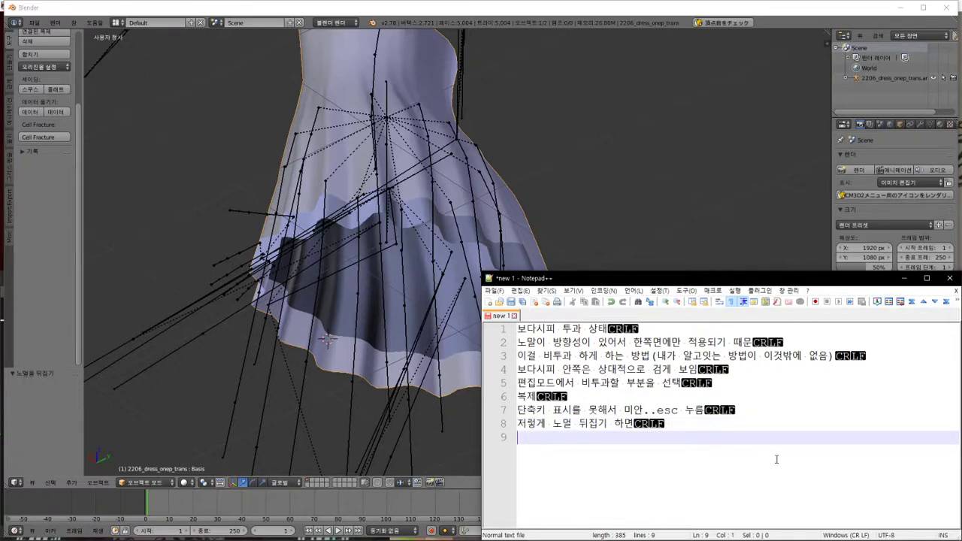
{"action": "type", "text": "딱 선택한 부분만 면"}
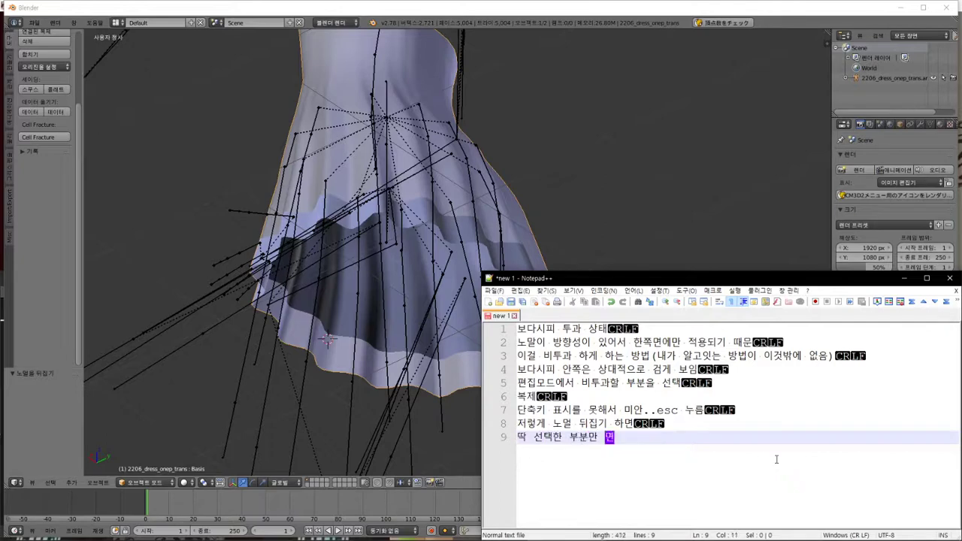
{"action": "type", "text": "을 복제해"}
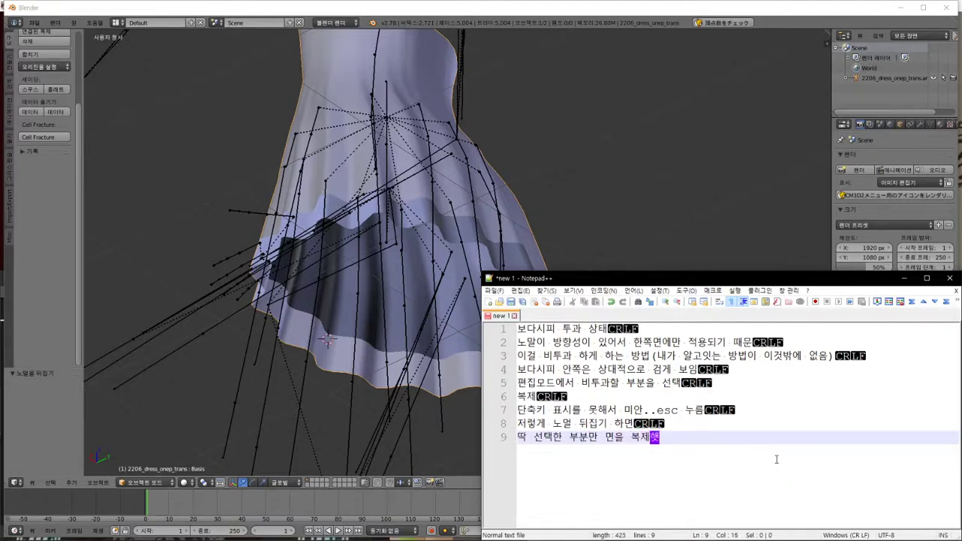
{"action": "type", "text": "서 뒤집은 상태"}
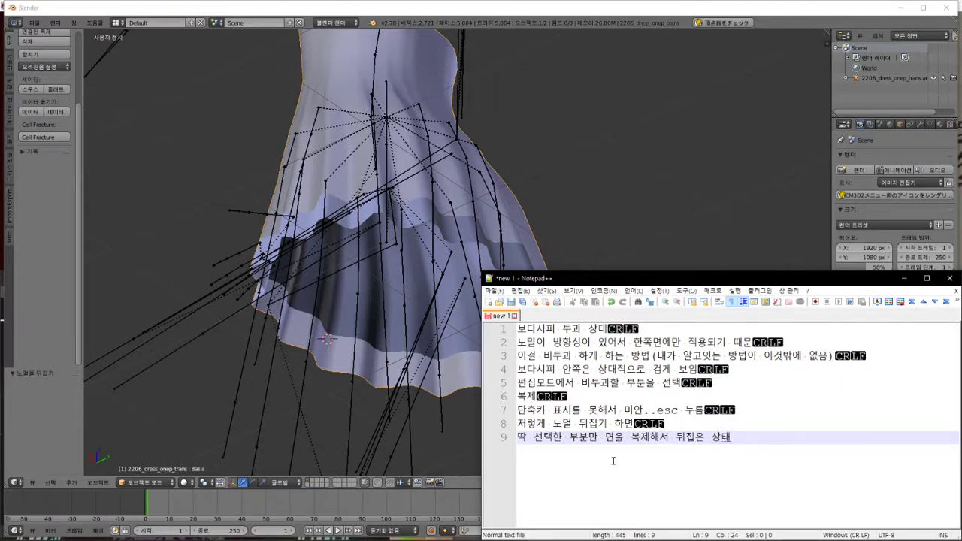
Switch to Custom Order Maid 3D 2, close the menu export window and reapply the white one-piece to inspect its hem up close
{"action": "mouse_move", "coordinate": [279, 536]}
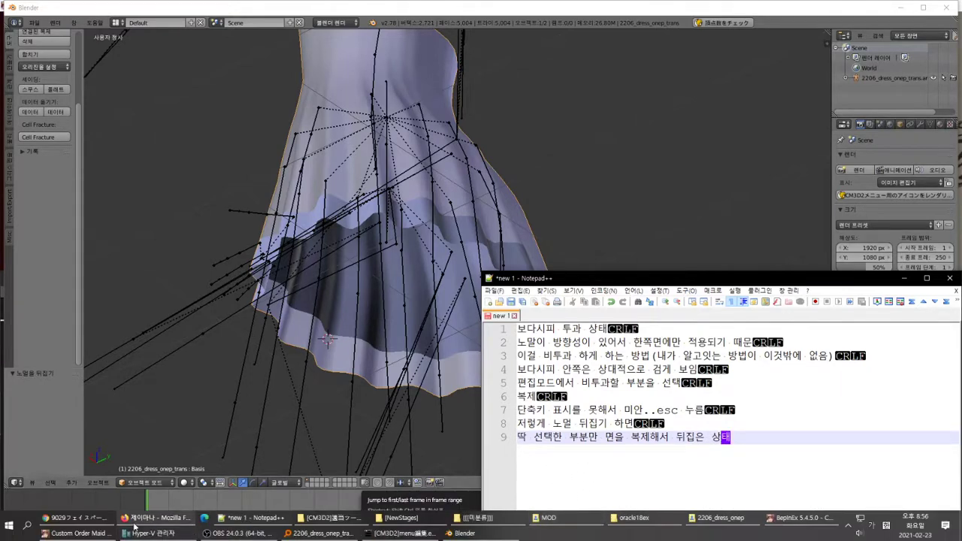
{"action": "left_click", "coordinate": [75, 533]}
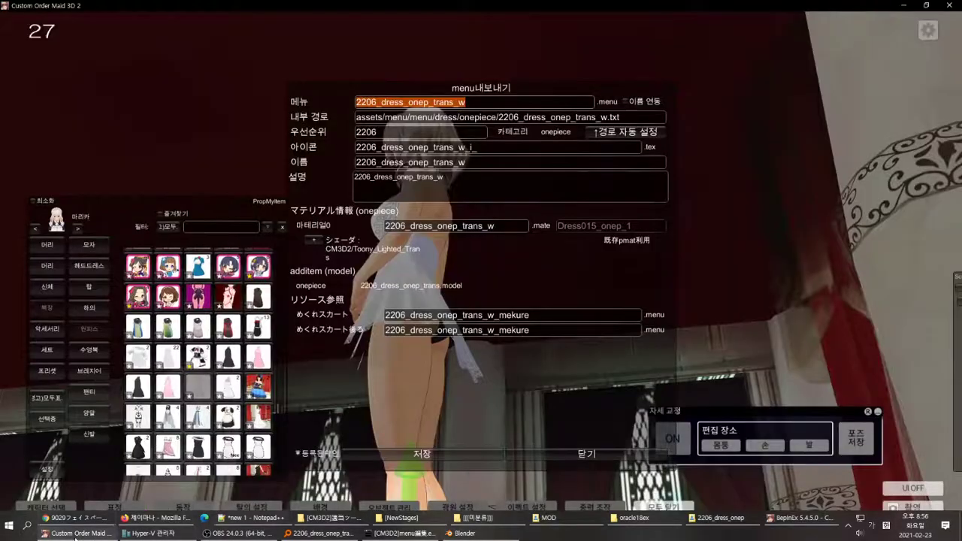
{"action": "left_click", "coordinate": [586, 453]}
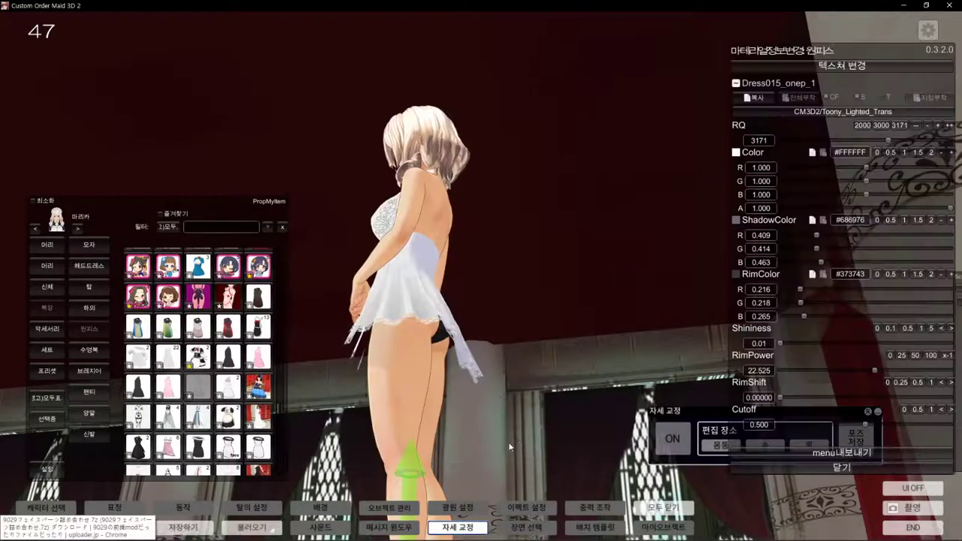
{"action": "left_click", "coordinate": [224, 387]}
{"action": "left_click", "coordinate": [224, 387]}
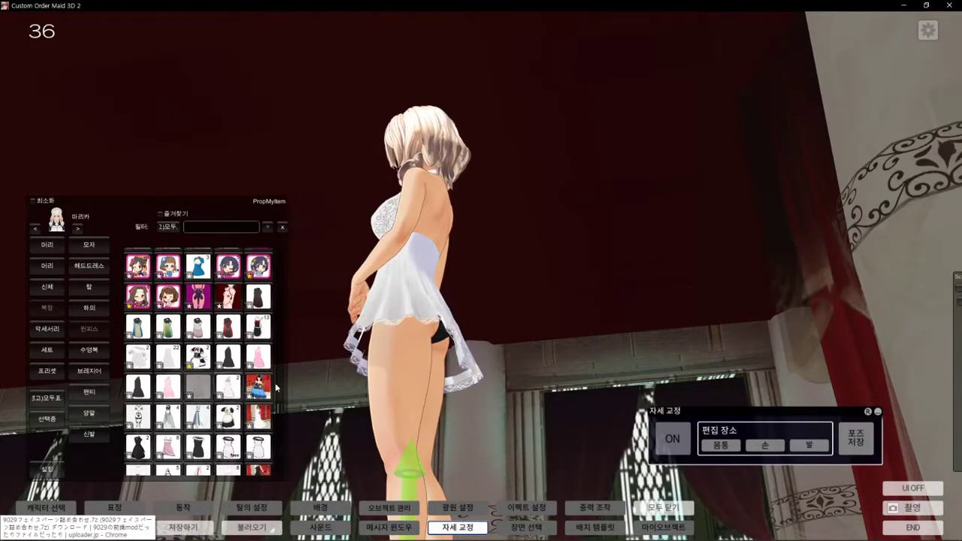
{"action": "scroll", "coordinate": [456, 386], "scroll_direction": "up", "scroll_amount": 2}
{"action": "scroll", "coordinate": [457, 386], "scroll_direction": "up", "scroll_amount": 6}
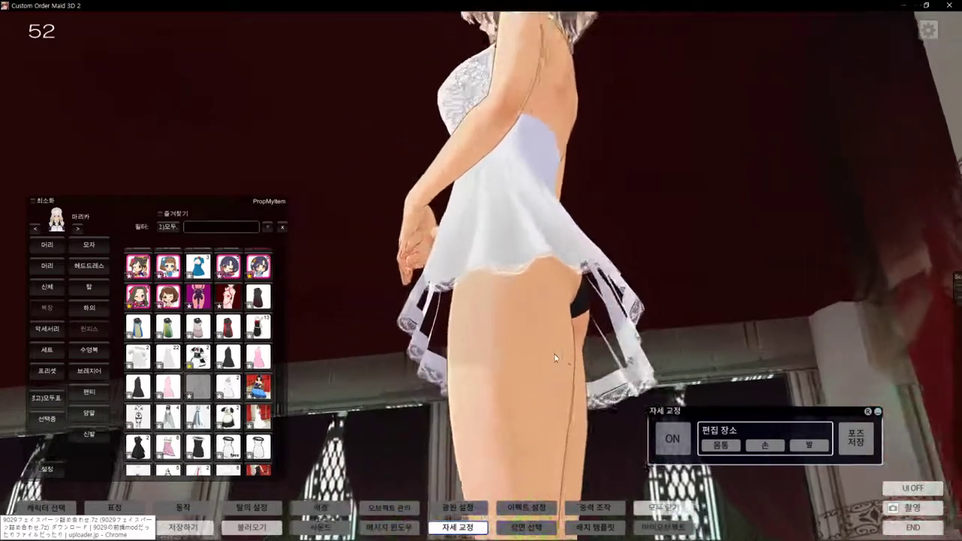
{"action": "middle_click_drag", "start_coordinate": [550, 356], "coordinate": [549, 350]}
{"action": "right_click_drag", "start_coordinate": [548, 350], "coordinate": [543, 366]}
{"action": "mouse_move", "coordinate": [514, 303]}
{"action": "right_mouse_down"}
{"action": "mouse_move", "coordinate": [432, 303]}
{"action": "mouse_move", "coordinate": [595, 296]}
{"action": "mouse_move", "coordinate": [604, 279]}
{"action": "mouse_move", "coordinate": [562, 273]}
{"action": "mouse_move", "coordinate": [529, 297]}
{"action": "right_mouse_up"}
Return to Blender, undo the normals flip of the duplicated hem band in Edit Mode and deselect everything
{"action": "key", "text": "alt+Tab"}
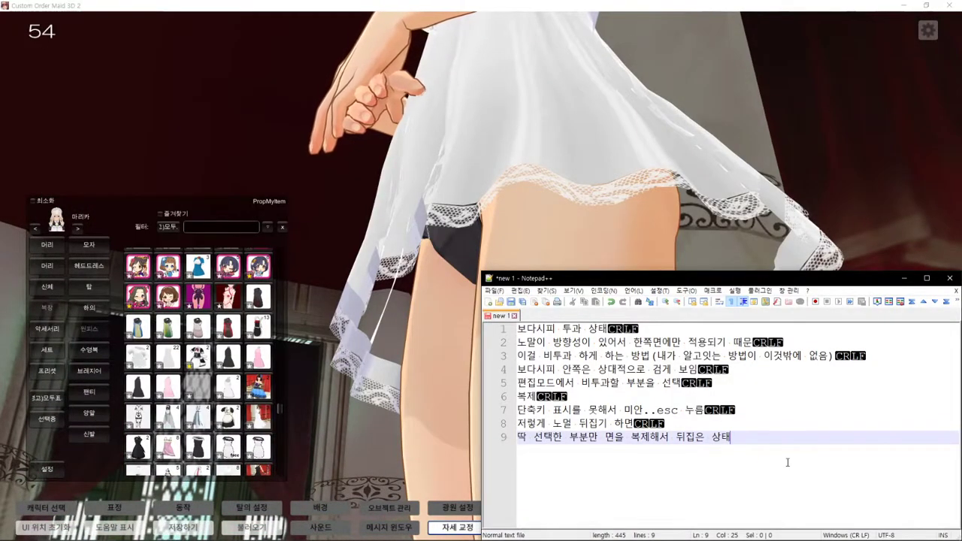
{"action": "key", "text": "alt+Tab"}
{"action": "key", "text": "alt+Tab"}
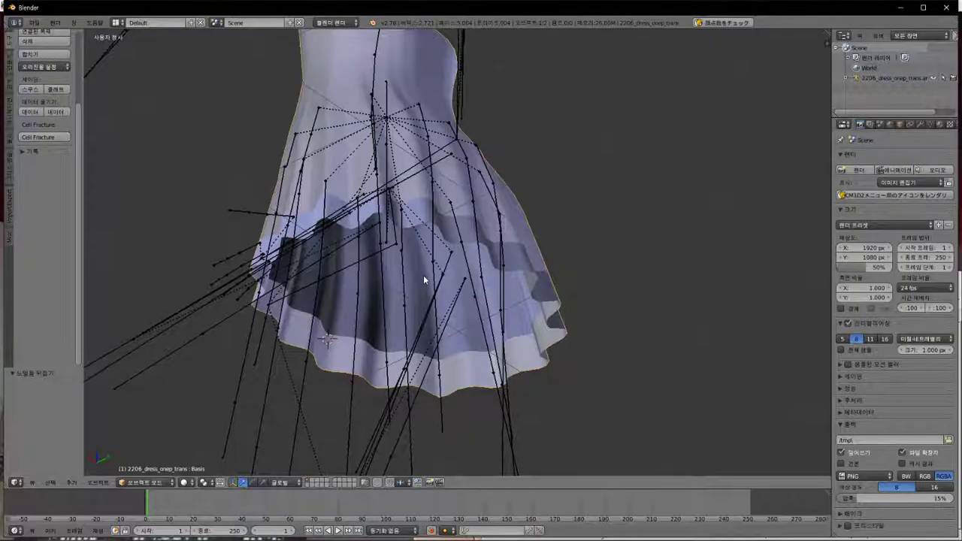
{"action": "key", "text": "Tab"}
{"action": "key", "text": "a"}
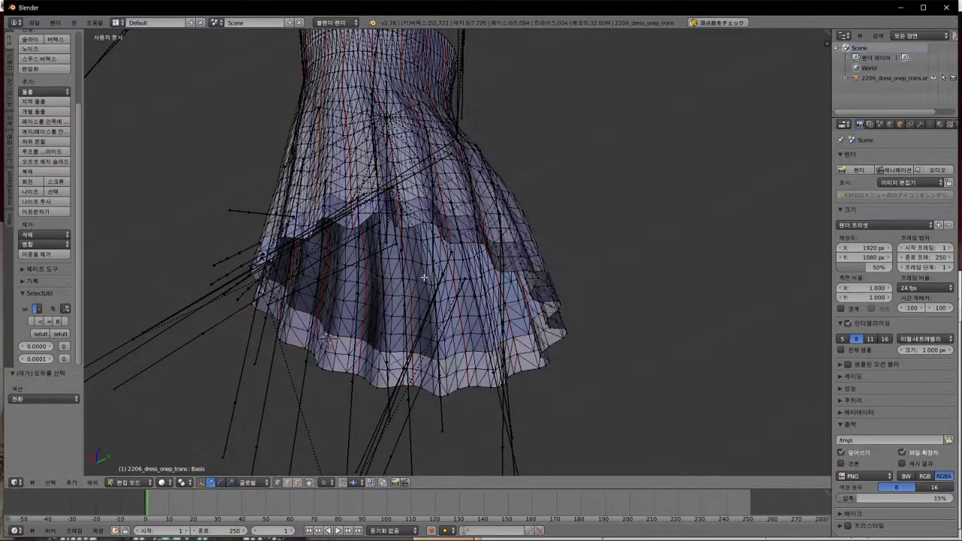
{"action": "key", "text": "ctrl+z"}
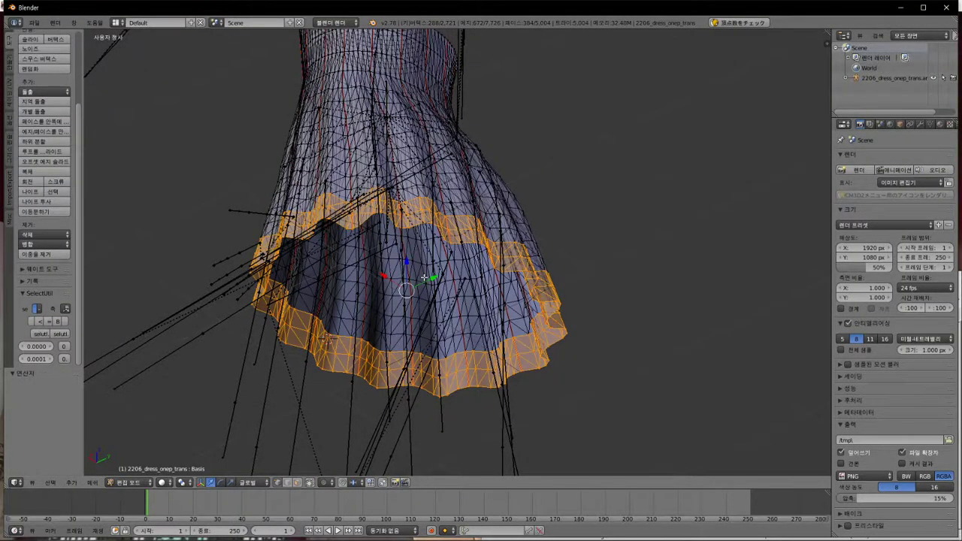
{"action": "key", "text": "a"}
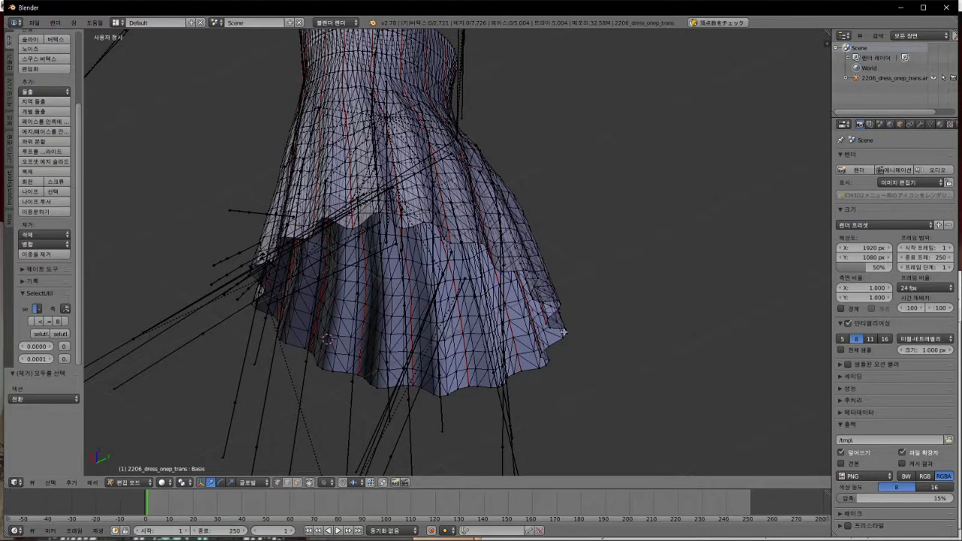
Switch to Notepad++ and add the note line "컨트롤 Z 눌러서 다시 복구함"
{"action": "key", "text": "alt+Tab"}
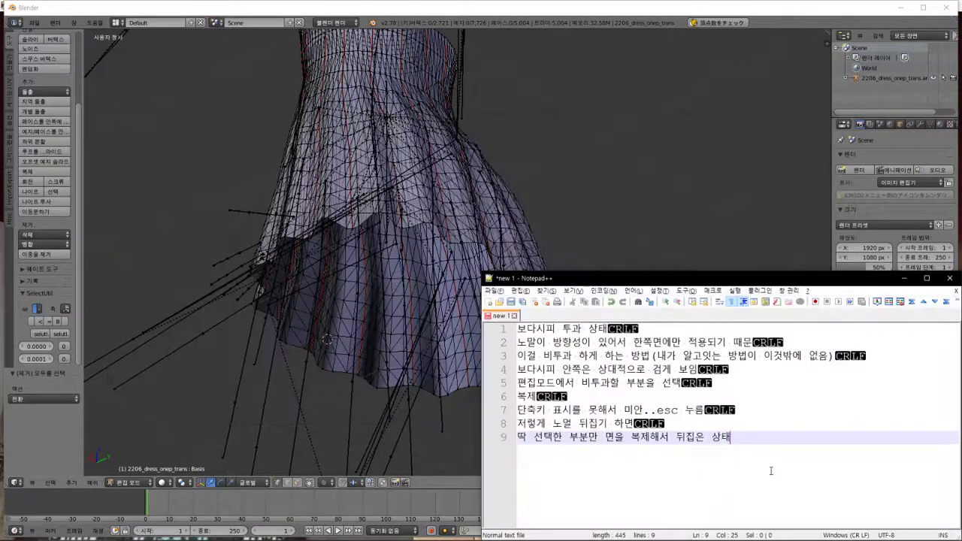
{"action": "key", "text": "Return"}
{"action": "key", "text": "Return"}
{"action": "type", "text": "다시 복구함"}
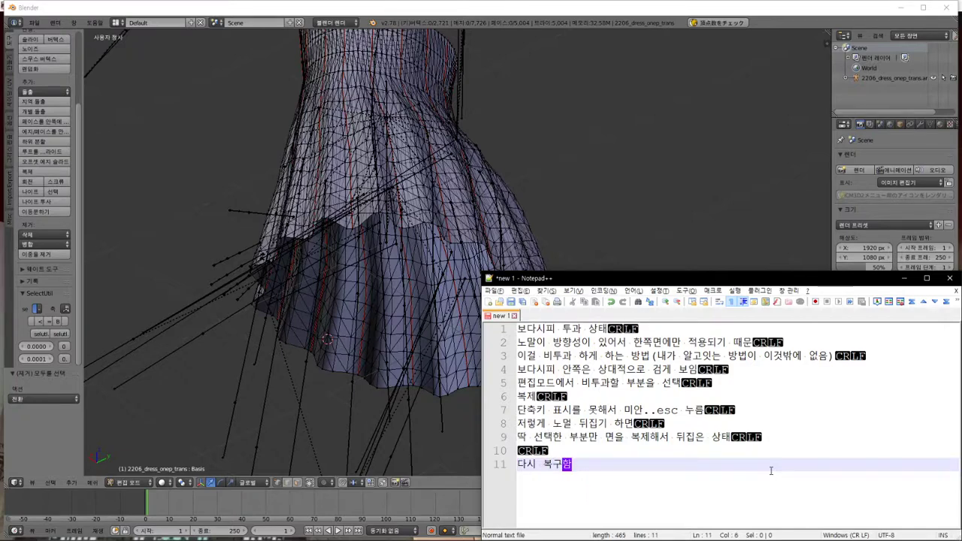
{"action": "key", "text": "Up"}
{"action": "type", "text": "ㅋ"}
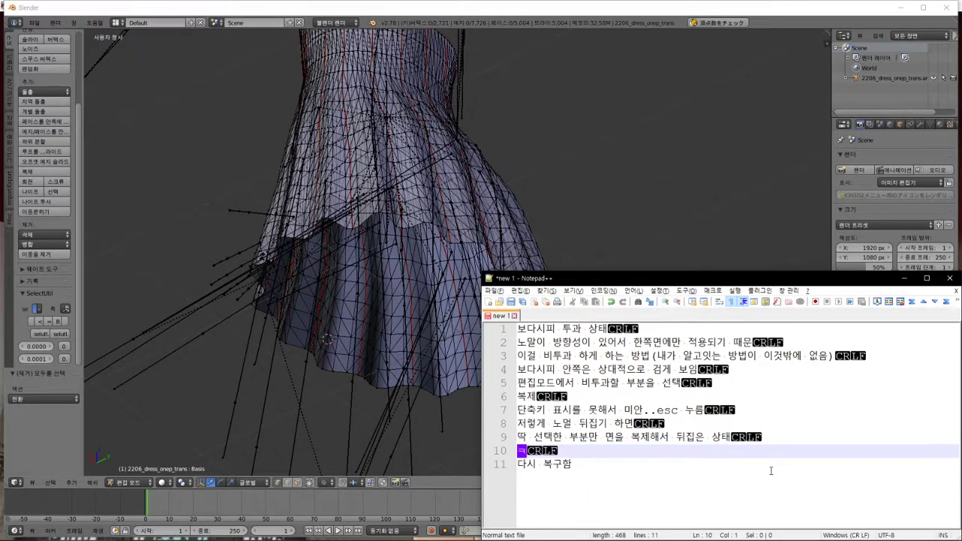
{"action": "type", "text": "컨트롤 "}
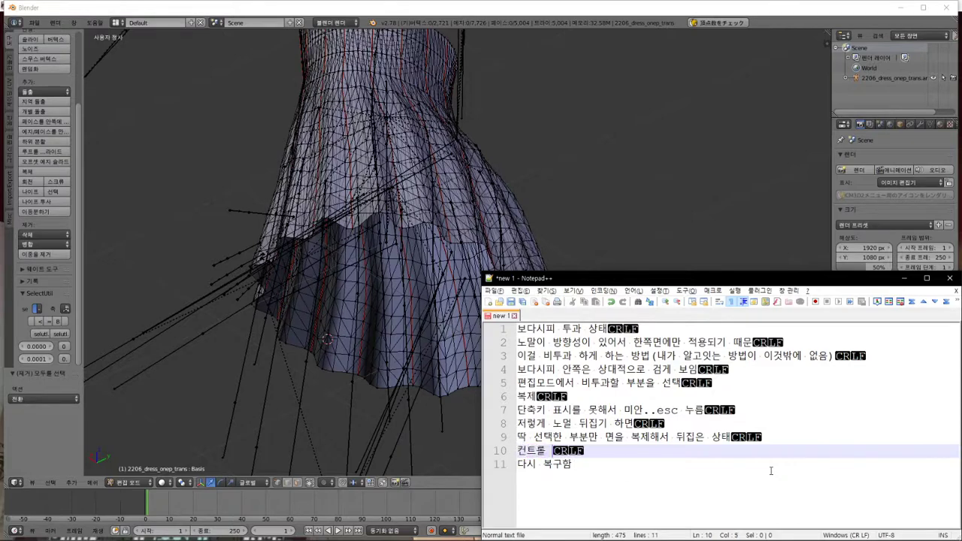
{"action": "type", "text": "z 눌러서"}
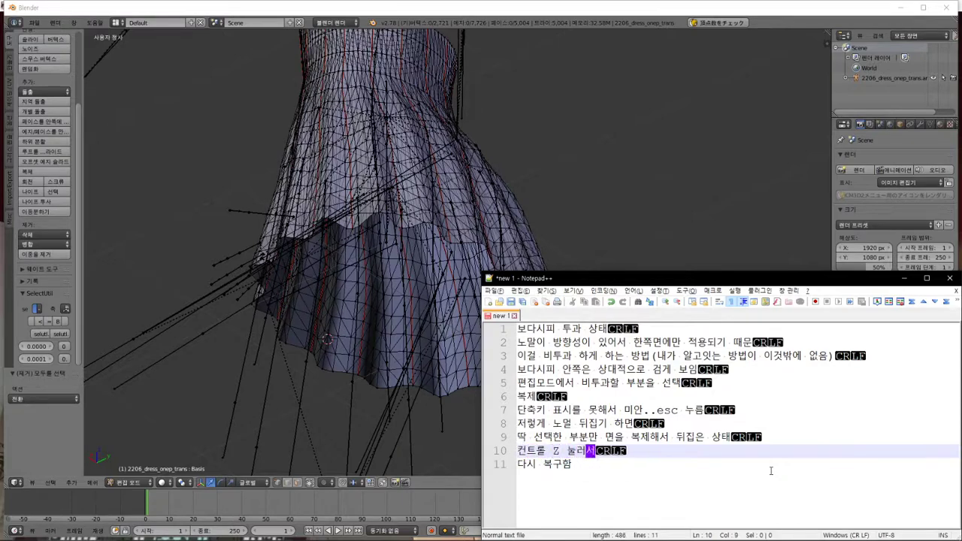
{"action": "key", "text": "Delete"}
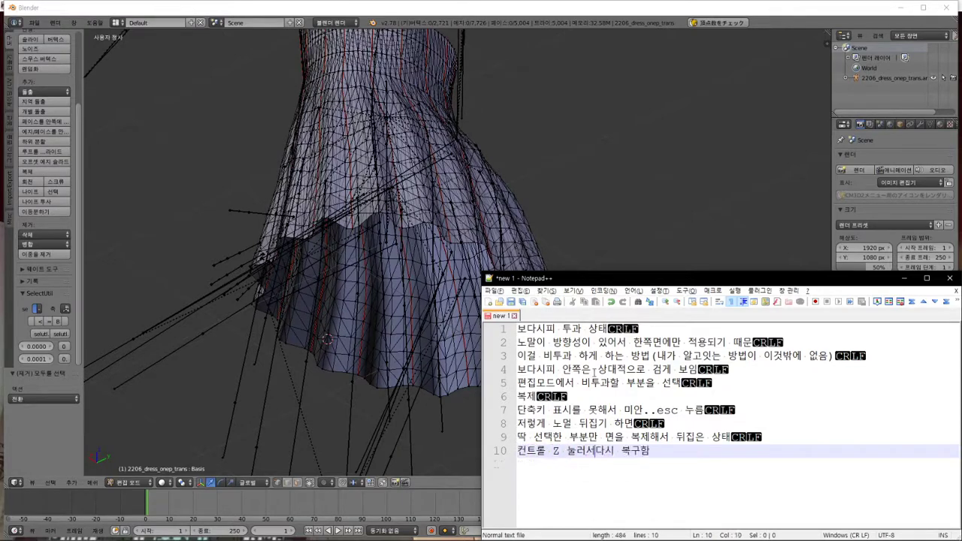
Return to Blender and try moving a single vertex near the doubled hem of the dress
{"action": "left_click", "coordinate": [498, 161]}
{"action": "key", "text": "a"}
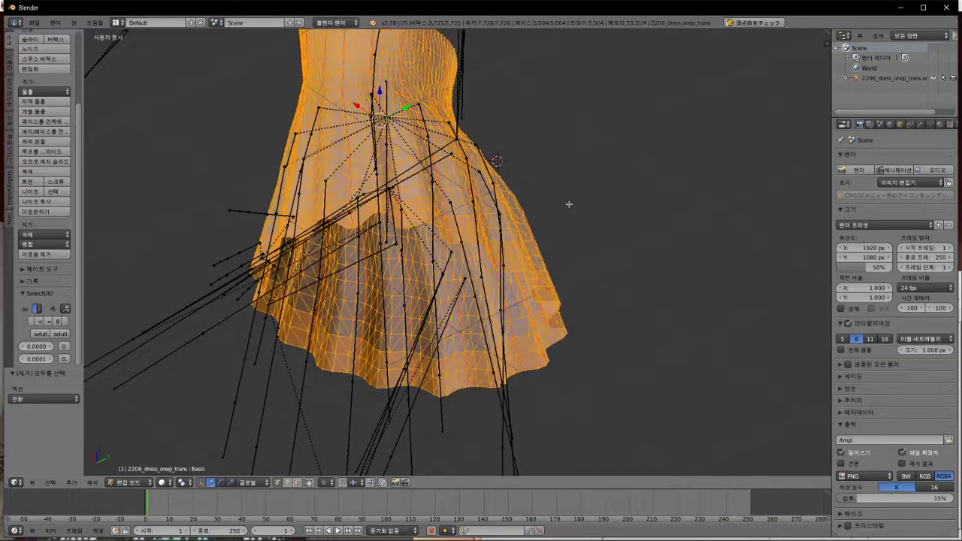
{"action": "key", "text": "a"}
{"action": "scroll", "coordinate": [432, 315], "scroll_direction": "up", "scroll_amount": 3}
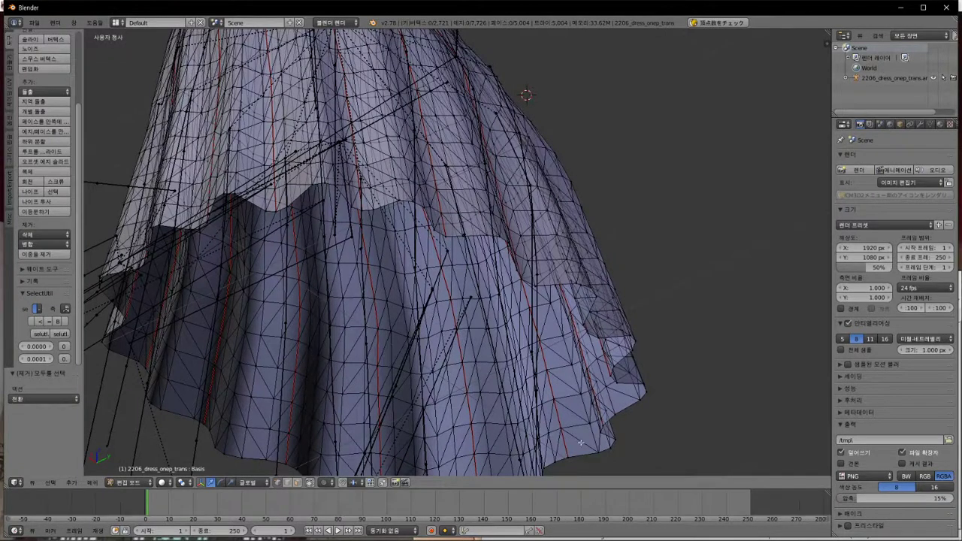
{"action": "right_click", "coordinate": [576, 400]}
{"action": "key", "text": "g"}
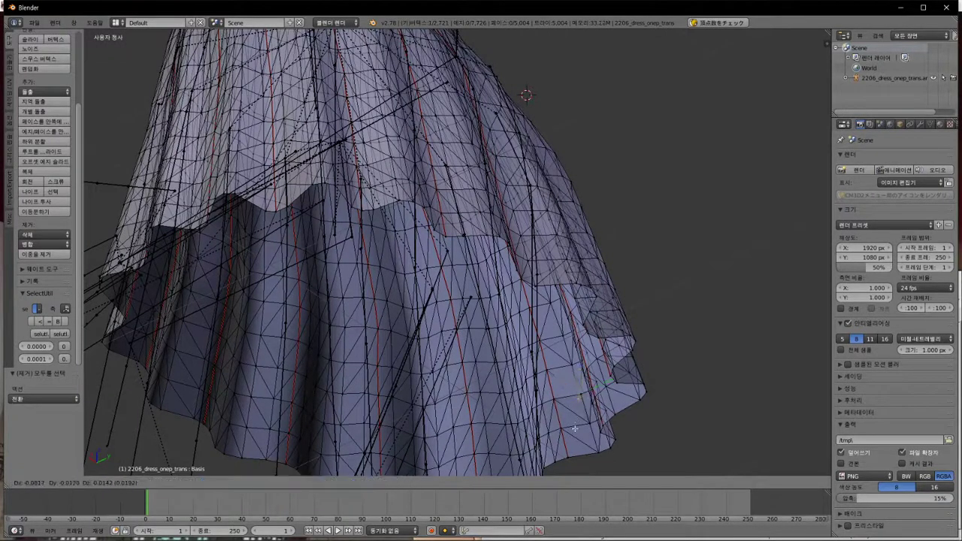
{"action": "right_click", "coordinate": [516, 419]}
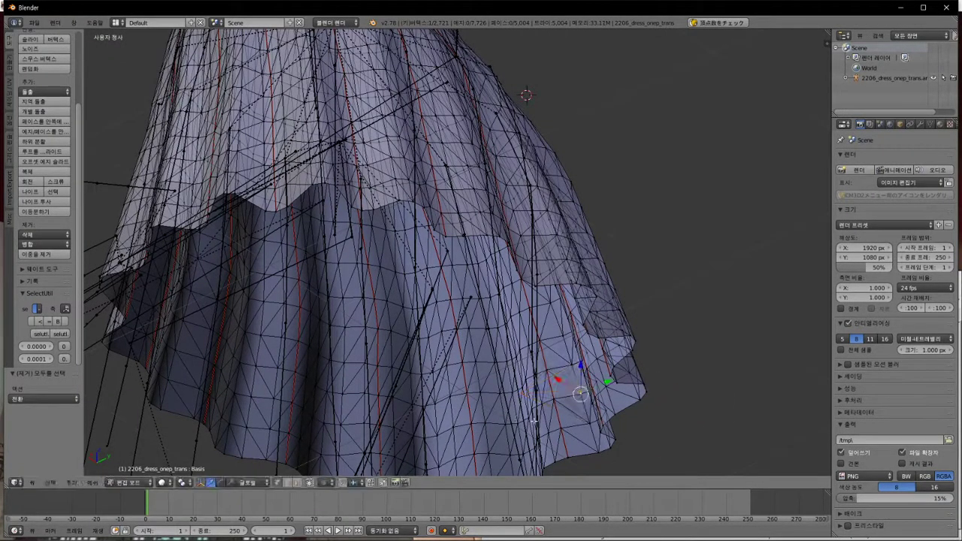
Undo the recent edits back to before the hem band was duplicated
{"action": "key", "text": "ctrl+z"}
{"action": "key", "text": "ctrl+z"}
{"action": "key", "text": "ctrl+z"}
{"action": "key", "text": "ctrl+z"}
{"action": "key", "text": "ctrl+z"}
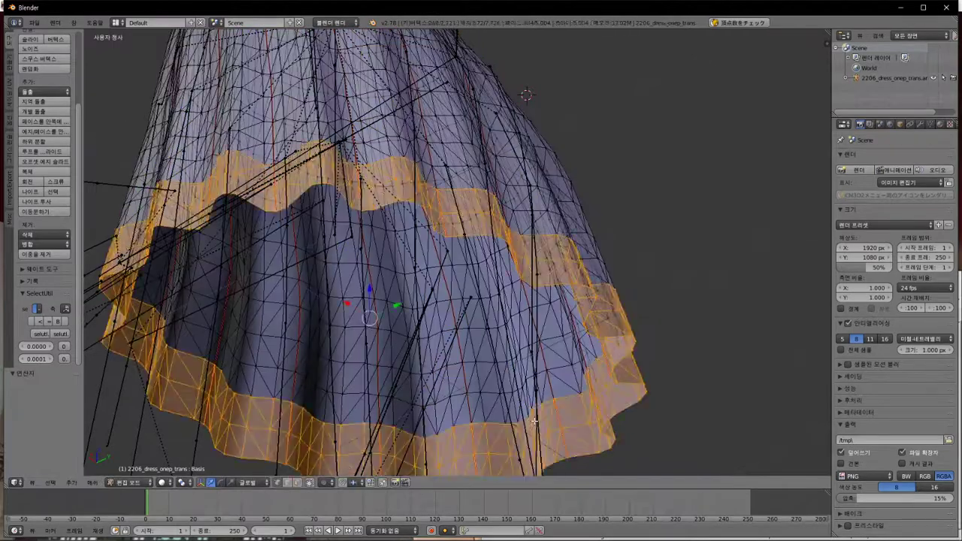
{"action": "key", "text": "ctrl+z"}
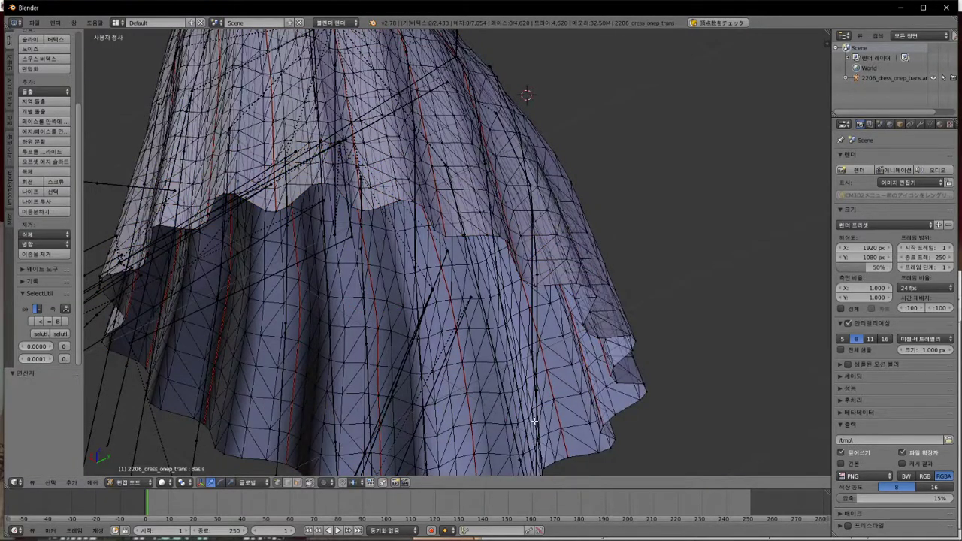
Try moving a single vertex near the edge of the unduplicated hem
{"action": "scroll", "coordinate": [534, 422], "scroll_direction": "up", "scroll_amount": 2}
{"action": "scroll", "coordinate": [580, 342], "scroll_direction": "up", "scroll_amount": 1}
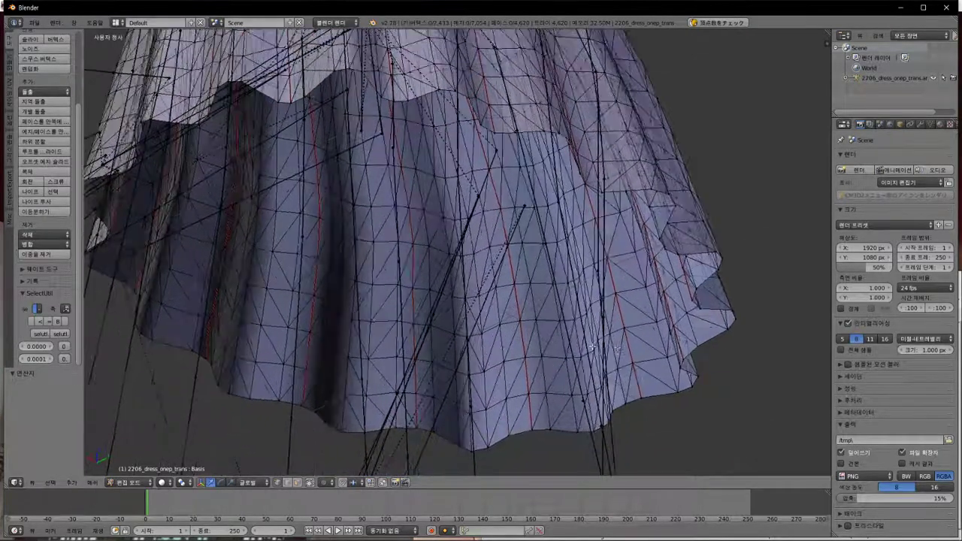
{"action": "right_click", "coordinate": [657, 321]}
{"action": "key", "text": "g"}
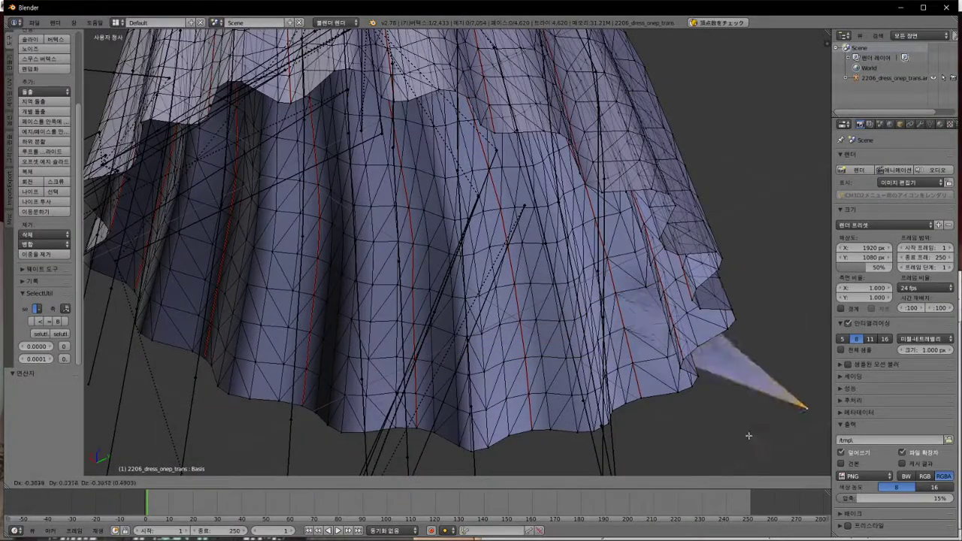
{"action": "key", "text": "Escape"}
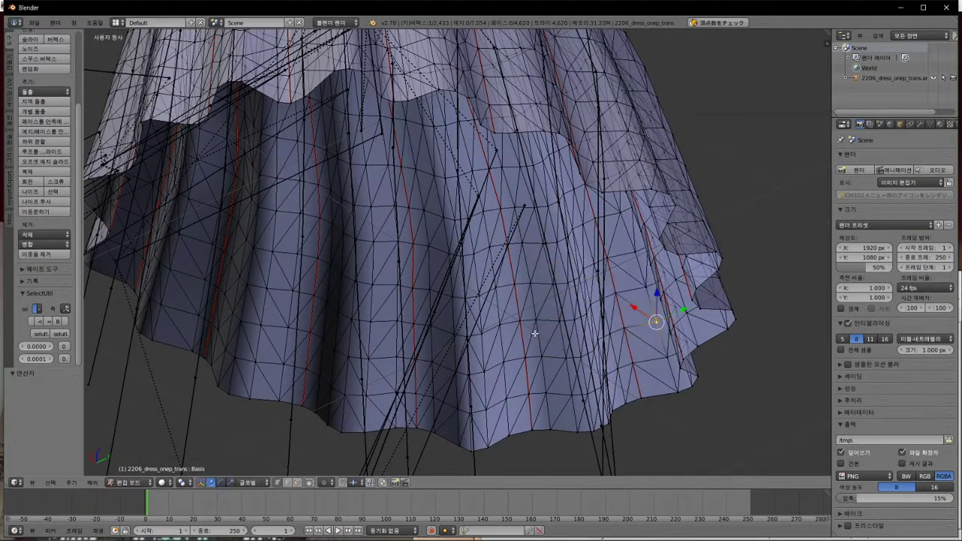
{"action": "key", "text": "ctrl+z"}
Switch to Notepad++ and add the note line "면이 이중으로 되잇는지 아닌지는 점을 눌러서 확인하는 방법외에 다른게 잇나..?"
{"action": "key", "text": "alt+Tab"}
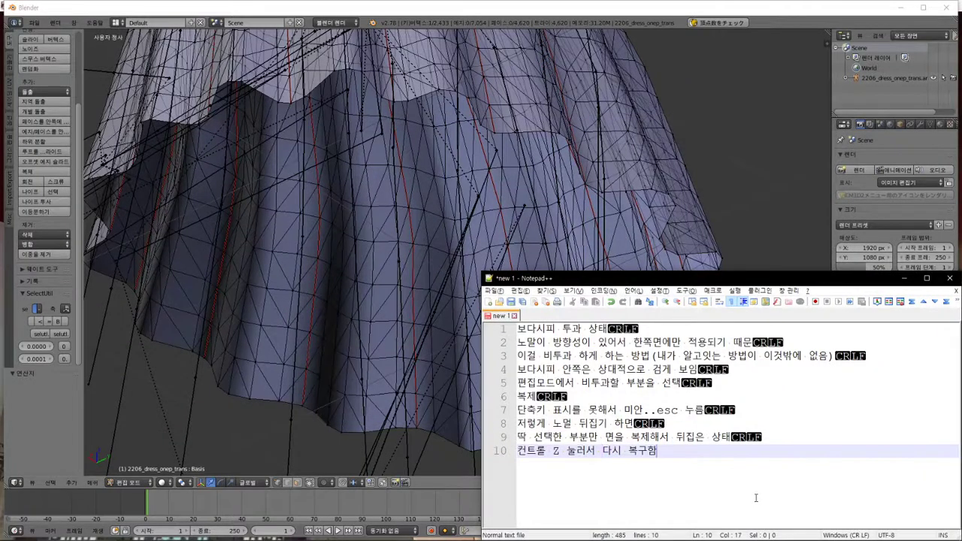
{"action": "key", "text": "Return"}
{"action": "type", "text": "면이 이중"}
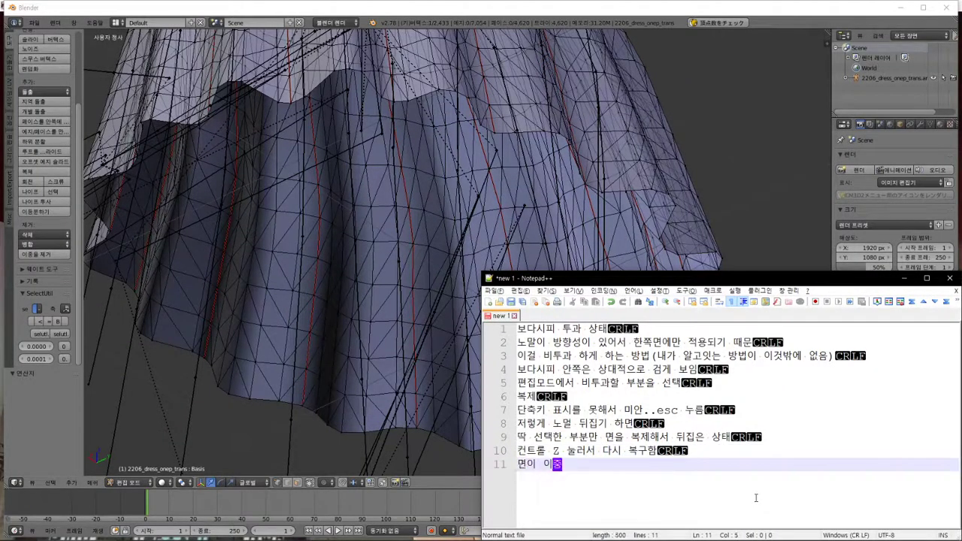
{"action": "type", "text": "으로 되이"}
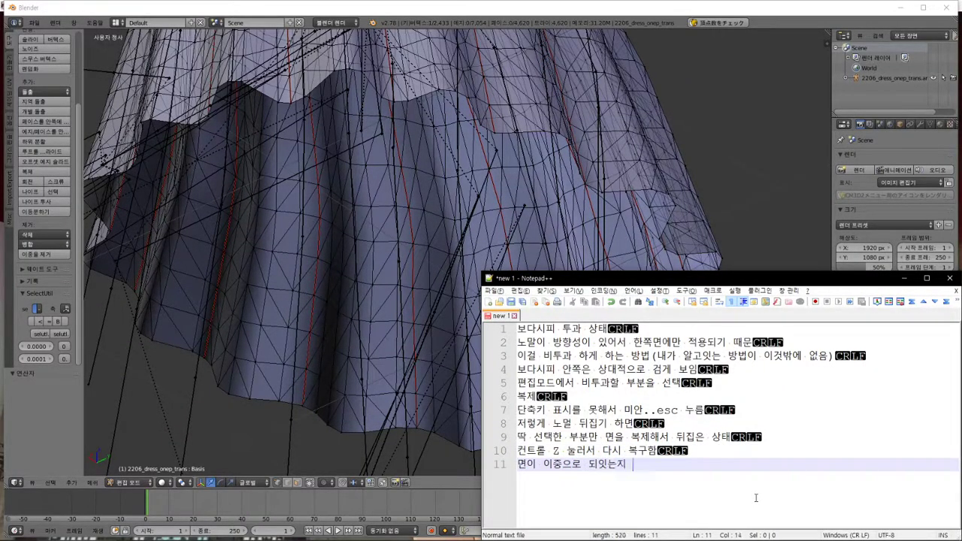
{"action": "type", "text": "는지 아닌지는 점을 눌"}
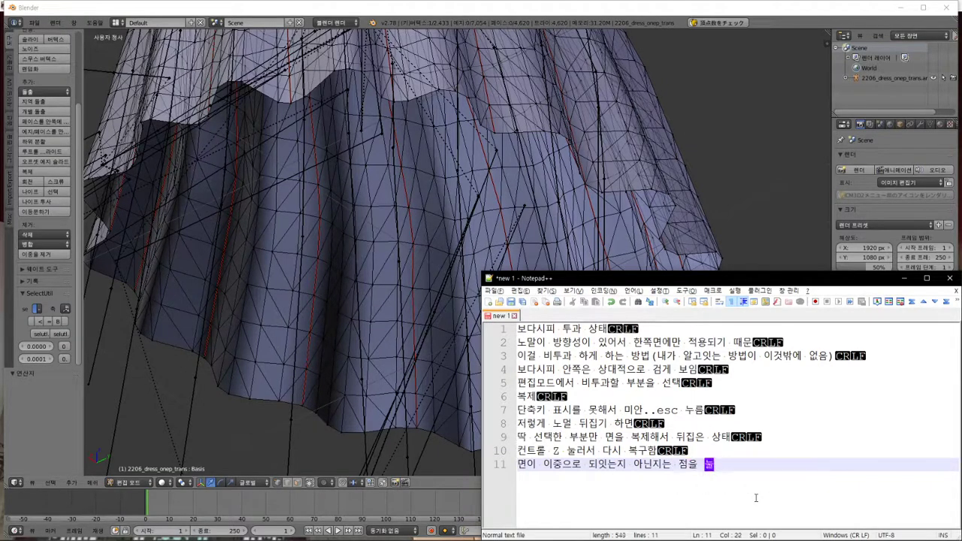
{"action": "type", "text": "러서 오"}
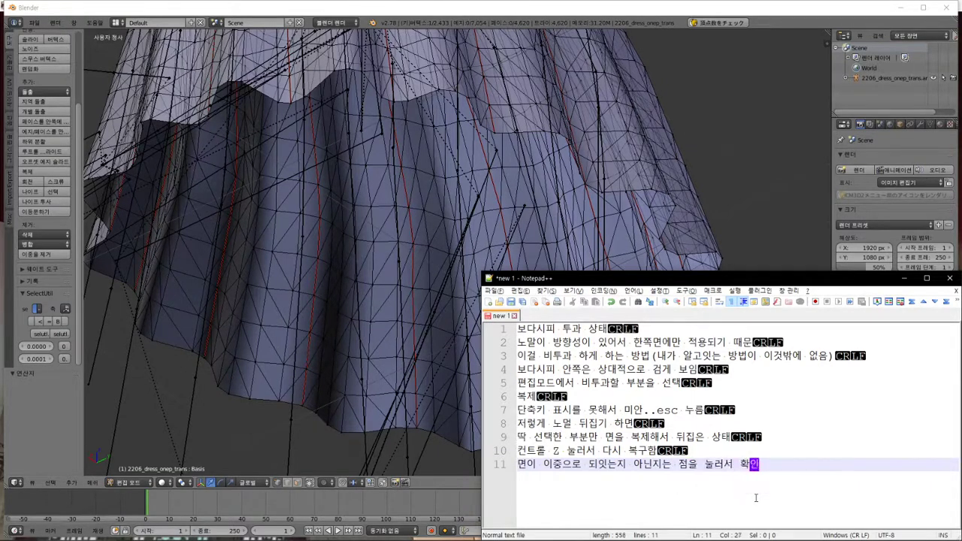
{"action": "type", "text": "하는 방법ㅇ"}
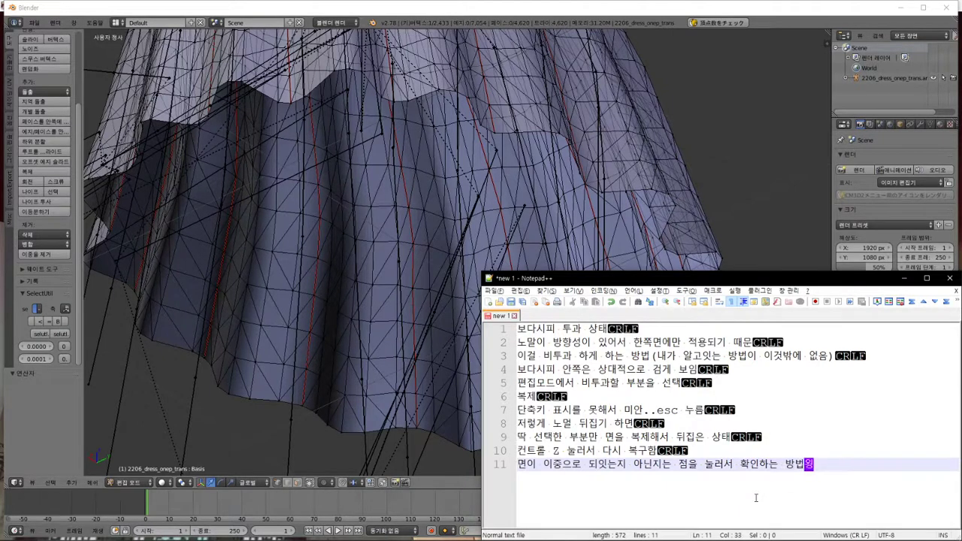
{"action": "type", "text": "에 다른게 ㅇ"}
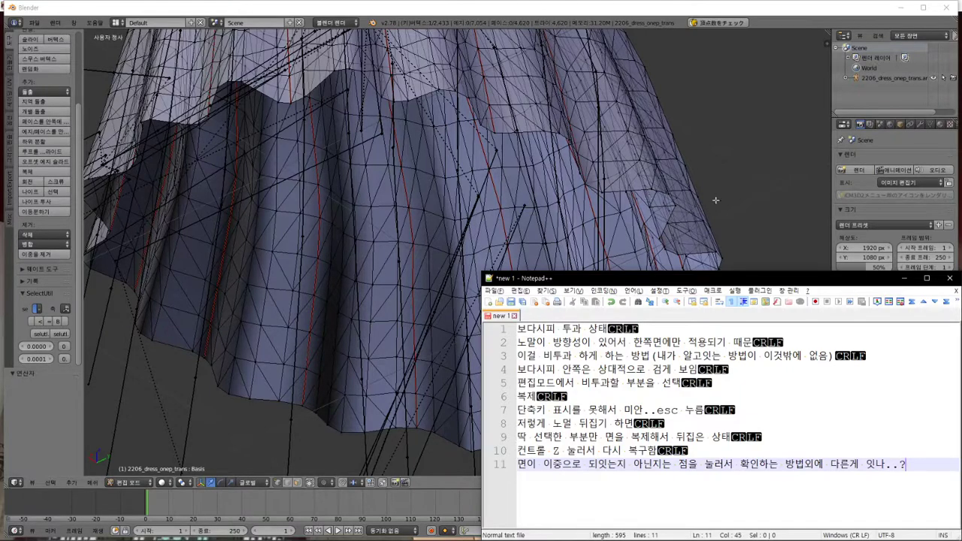
Return to Blender, select the entire dress mesh and duplicate it in place without any offset
{"action": "key", "text": "alt+Tab"}
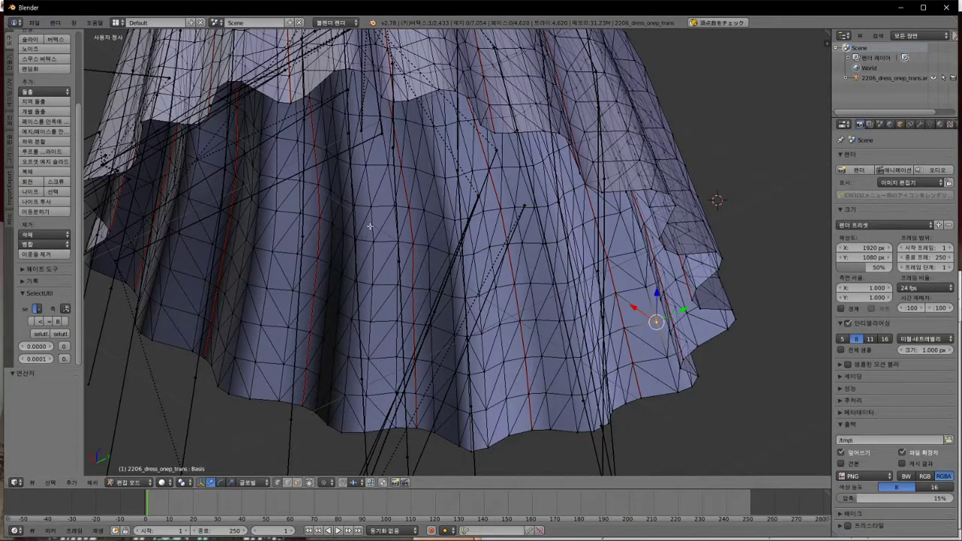
{"action": "scroll", "coordinate": [492, 336], "scroll_direction": "down", "scroll_amount": 6}
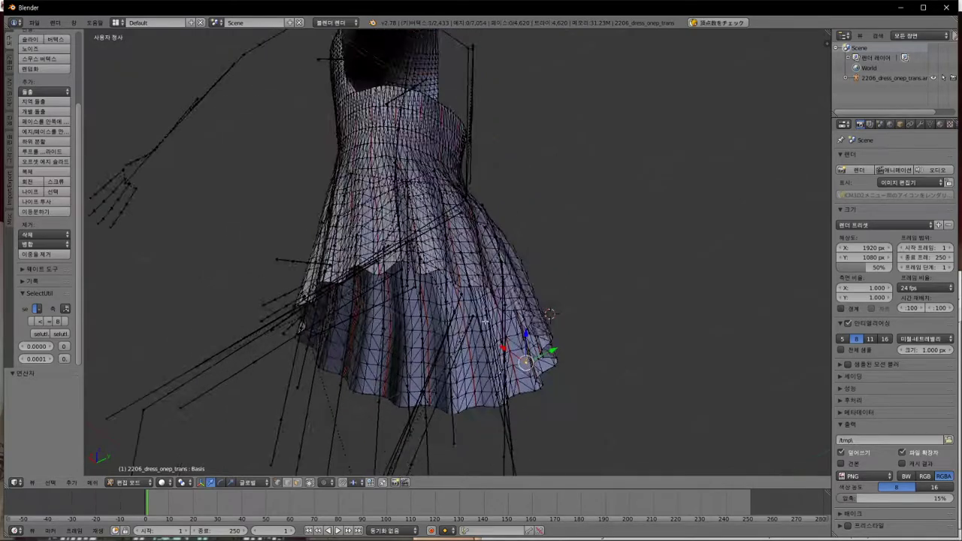
{"action": "key", "text": "a"}
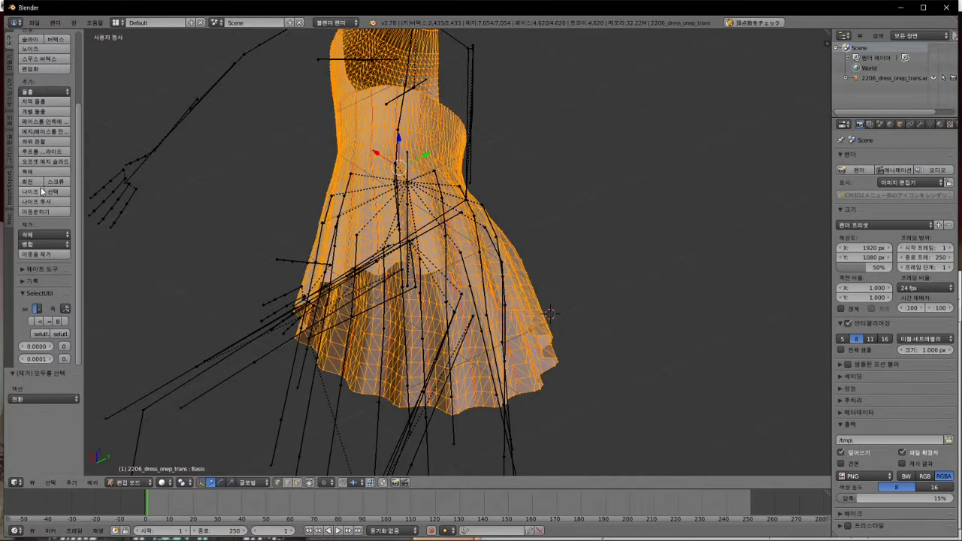
{"action": "left_click", "coordinate": [41, 170]}
{"action": "right_click", "coordinate": [184, 201]}
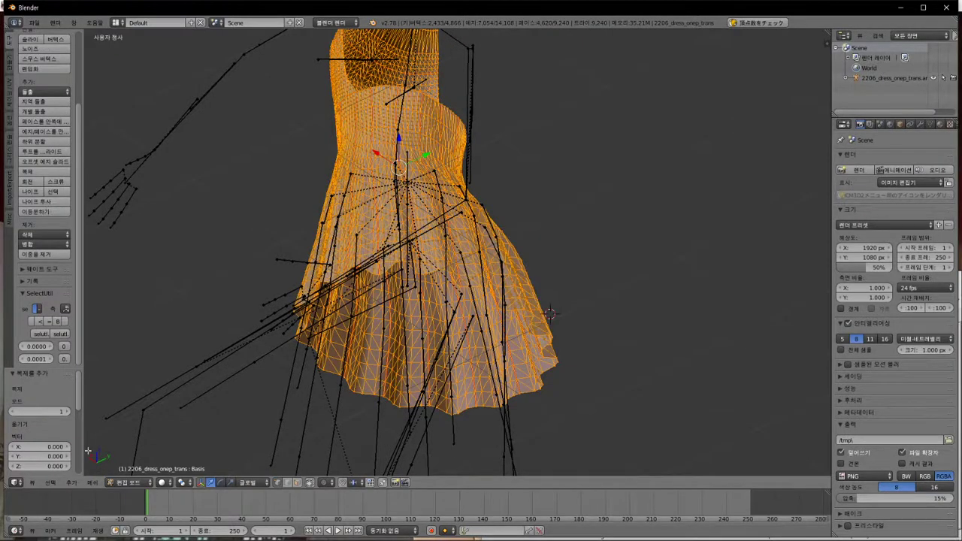
Flip the normals of the duplicated dress faces and return to Object Mode
{"action": "left_click", "coordinate": [91, 483]}
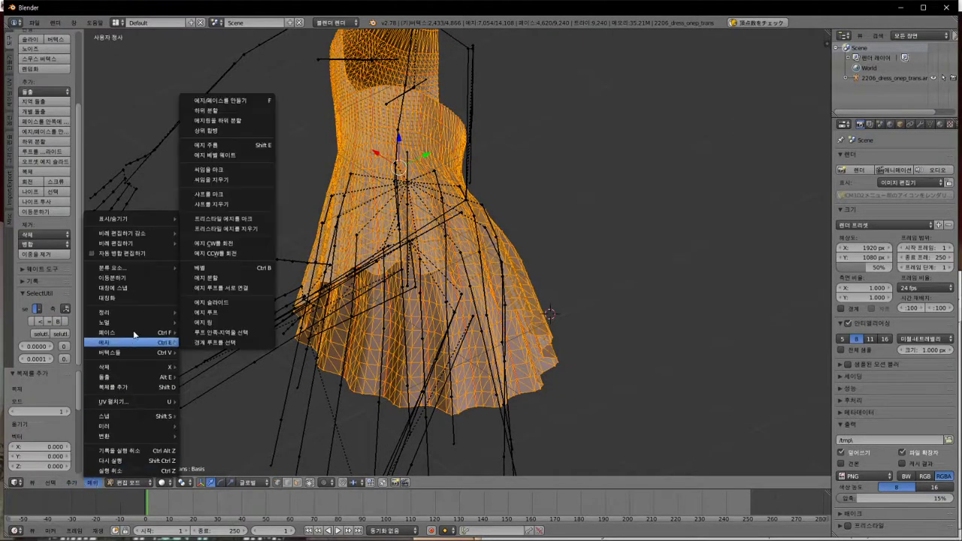
{"action": "mouse_move", "coordinate": [138, 326]}
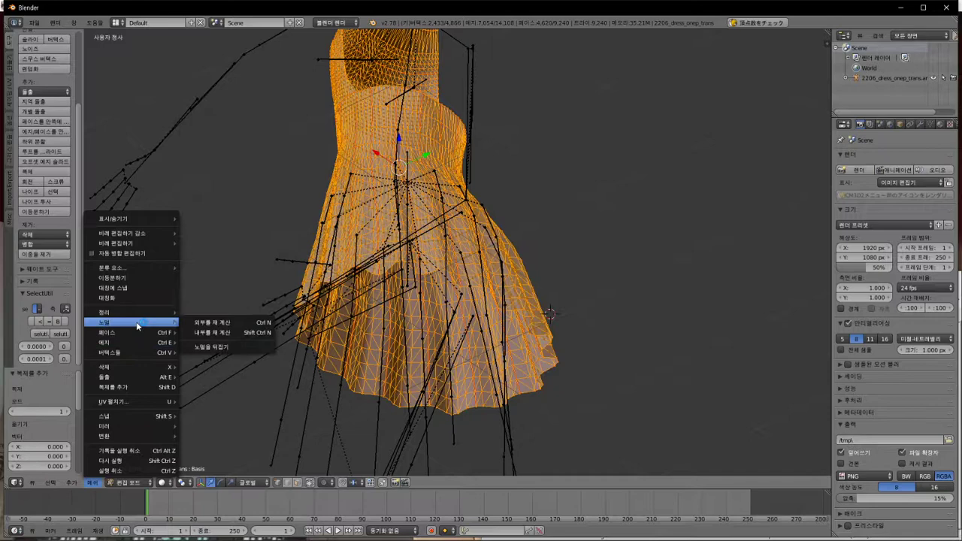
{"action": "left_click", "coordinate": [226, 347]}
{"action": "key", "text": "Tab"}
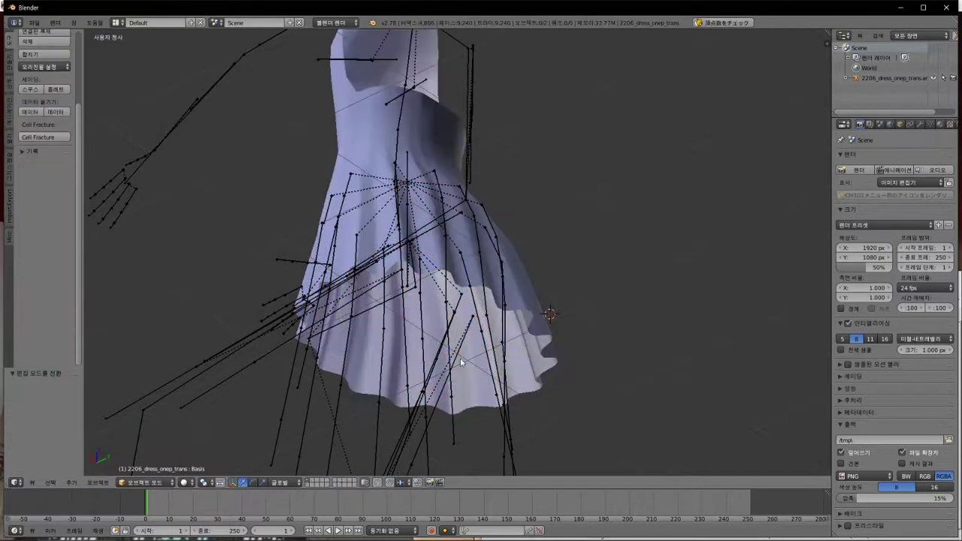
Export the dress as a CM3D2 model, overwriting 2206_dress_onep_trans.model in the 2206_dress_onep folder
{"action": "left_click", "coordinate": [34, 22]}
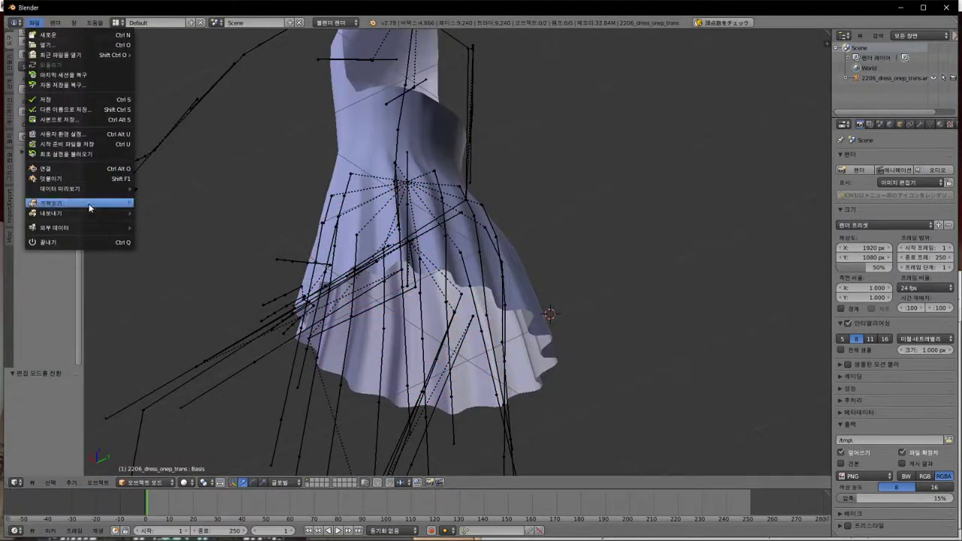
{"action": "mouse_move", "coordinate": [90, 213]}
{"action": "left_click", "coordinate": [215, 304]}
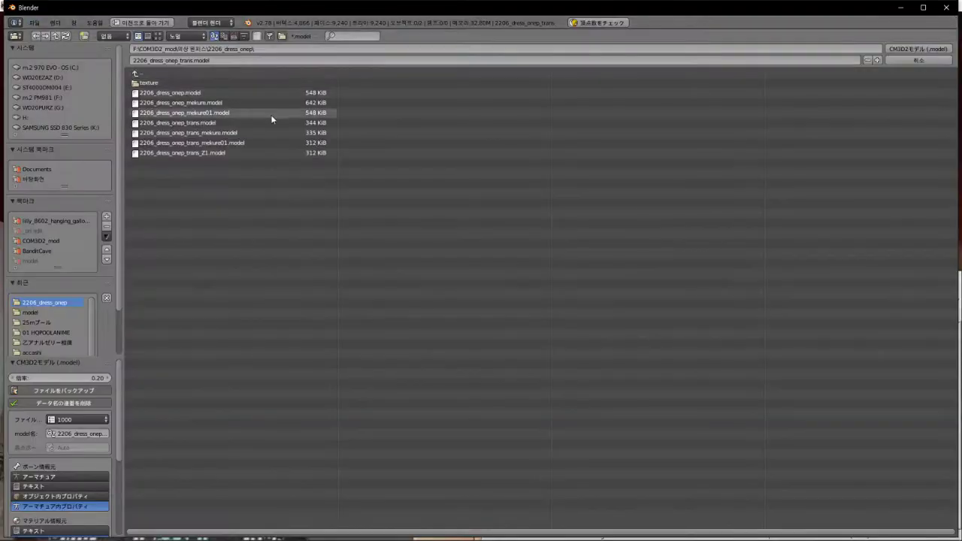
{"action": "left_click", "coordinate": [918, 48]}
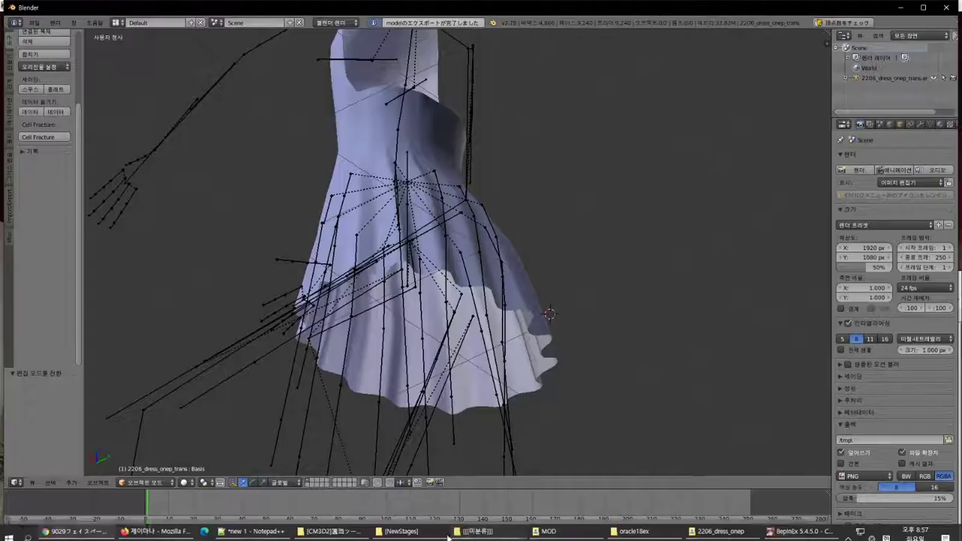
Switch to Custom Order Maid 3D 2, reapply the dress item to the character and inspect the skirt's inner and outer sides
{"action": "left_click", "coordinate": [77, 533]}
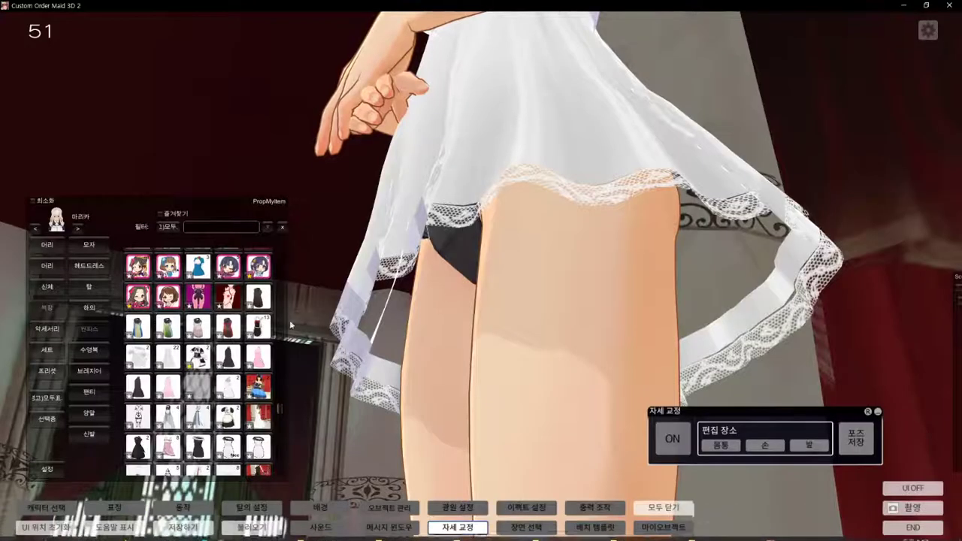
{"action": "left_click", "coordinate": [173, 390]}
{"action": "left_click", "coordinate": [197, 389]}
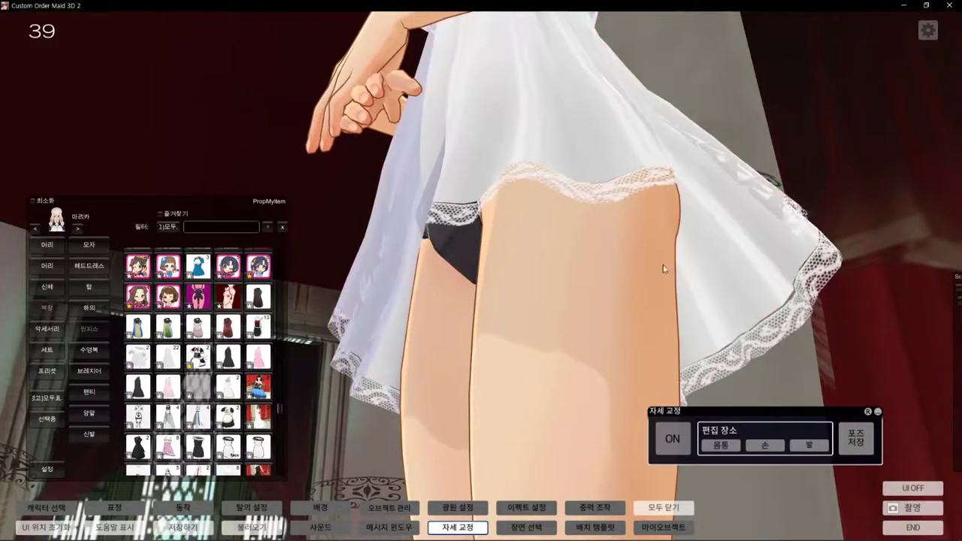
{"action": "right_click_drag", "start_coordinate": [684, 287], "coordinate": [612, 232]}
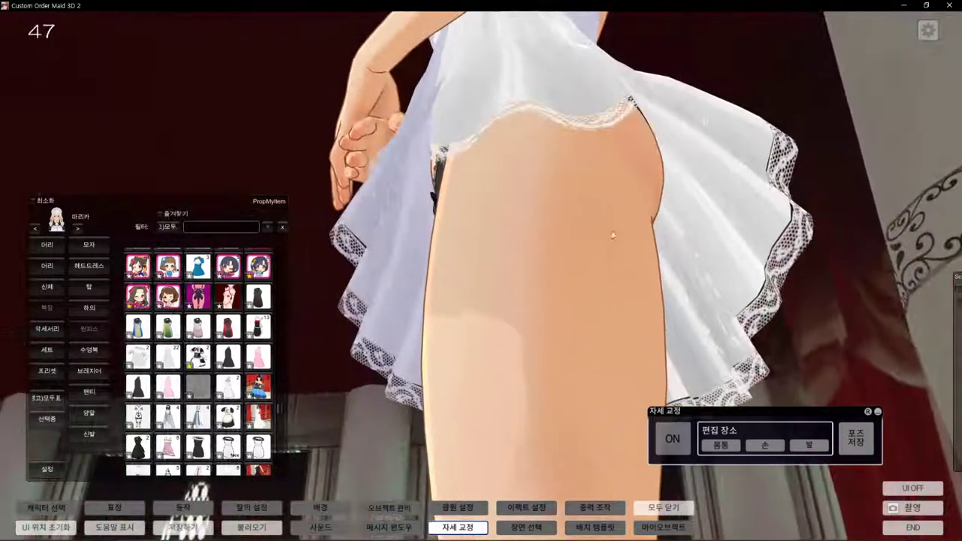
{"action": "scroll", "coordinate": [754, 176], "scroll_direction": "down", "scroll_amount": 5}
{"action": "right_click_drag", "start_coordinate": [754, 183], "coordinate": [645, 261]}
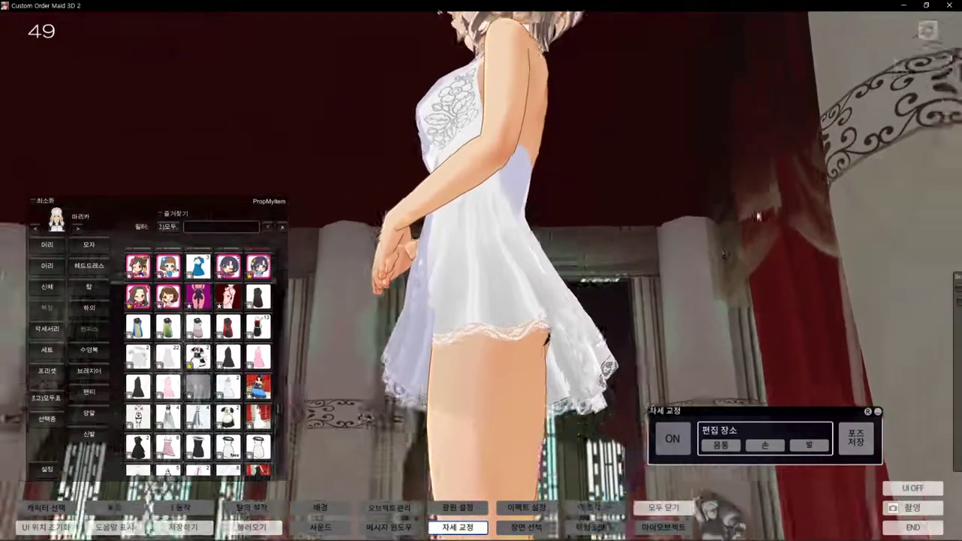
Switch to Notepad++ and add the note lines "나머진 알아서 응용을.." and "나도 블랜더 자세힌 모름"
{"action": "key", "text": "alt+Tab"}
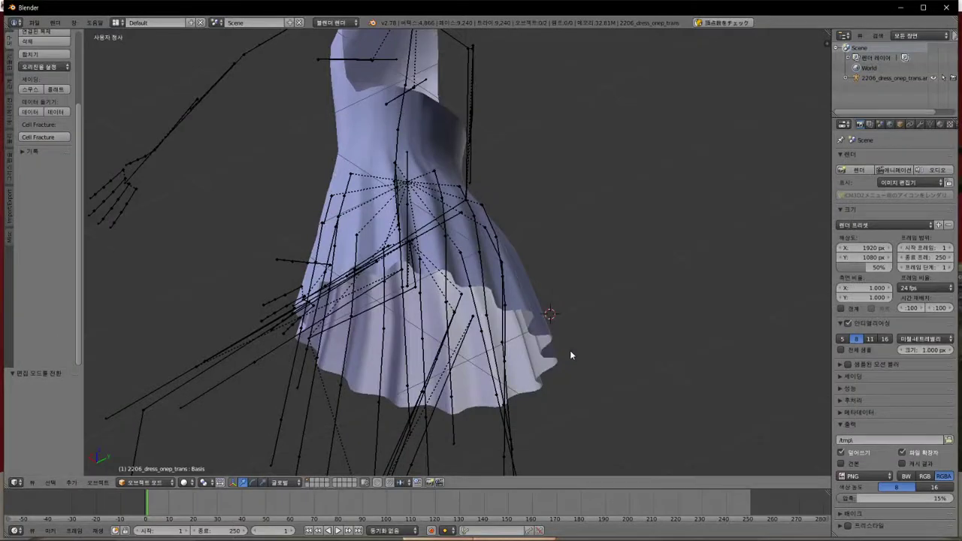
{"action": "key", "text": "alt+Tab"}
{"action": "key", "text": "alt+Tab"}
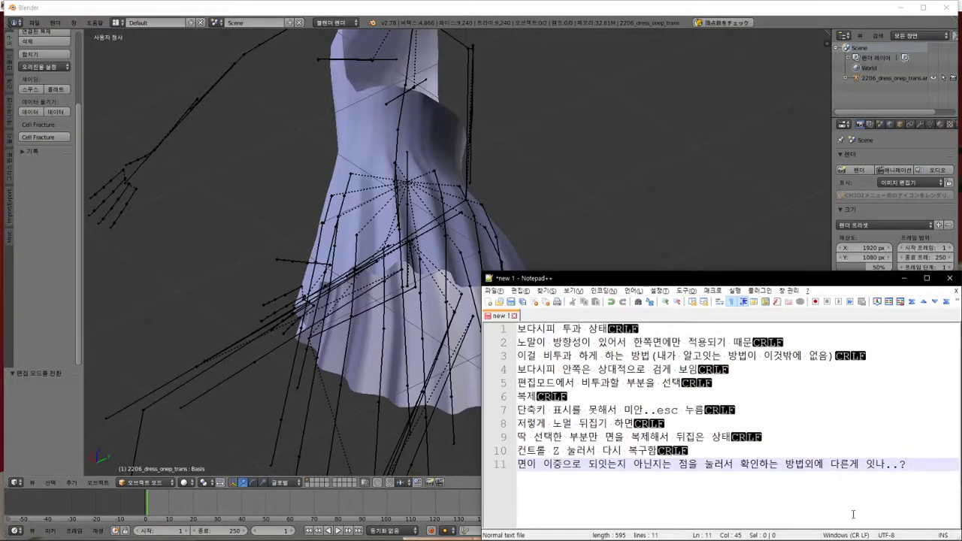
{"action": "key", "text": "Return"}
{"action": "type", "text": "ㄴ"}
{"action": "type", "text": "머진 알아서 응용을.."}
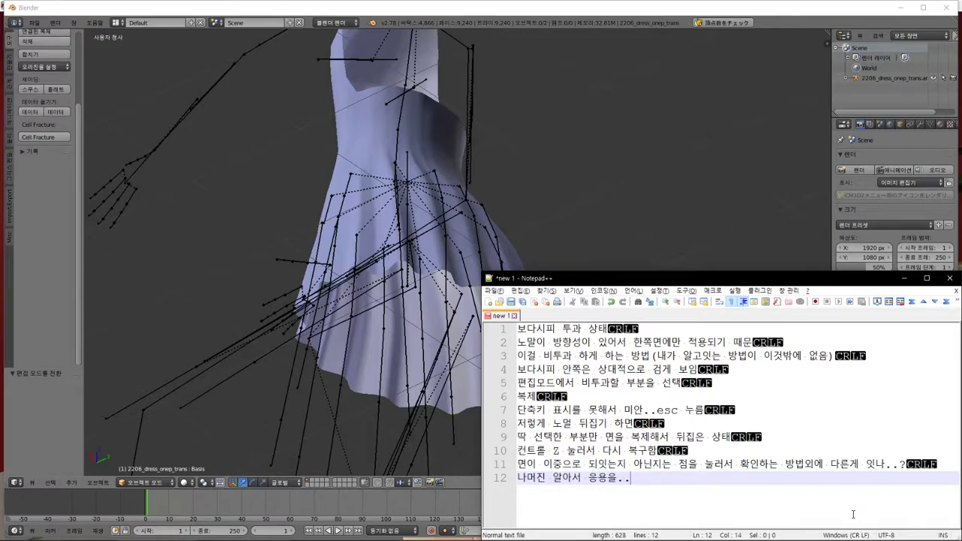
{"action": "key", "text": "Return"}
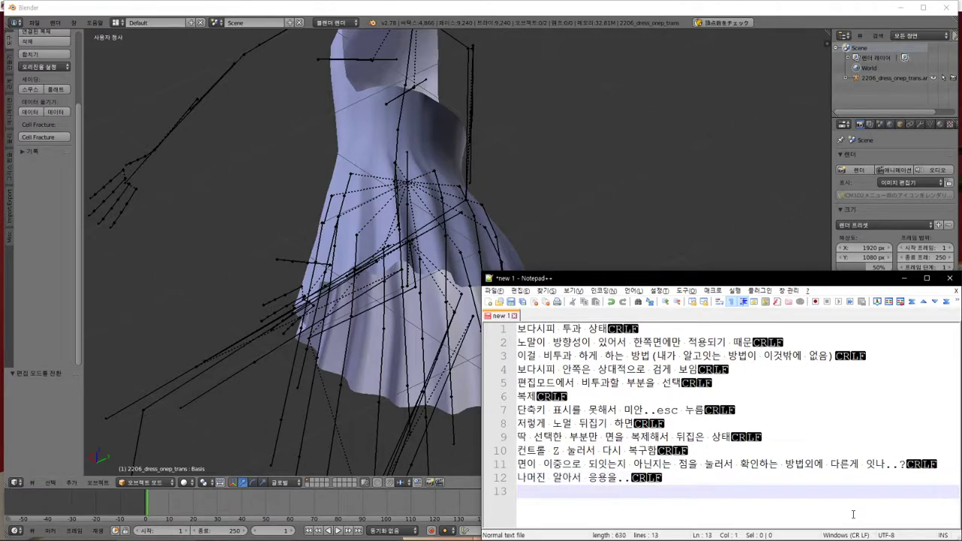
{"action": "type", "text": "나도 블렌"}
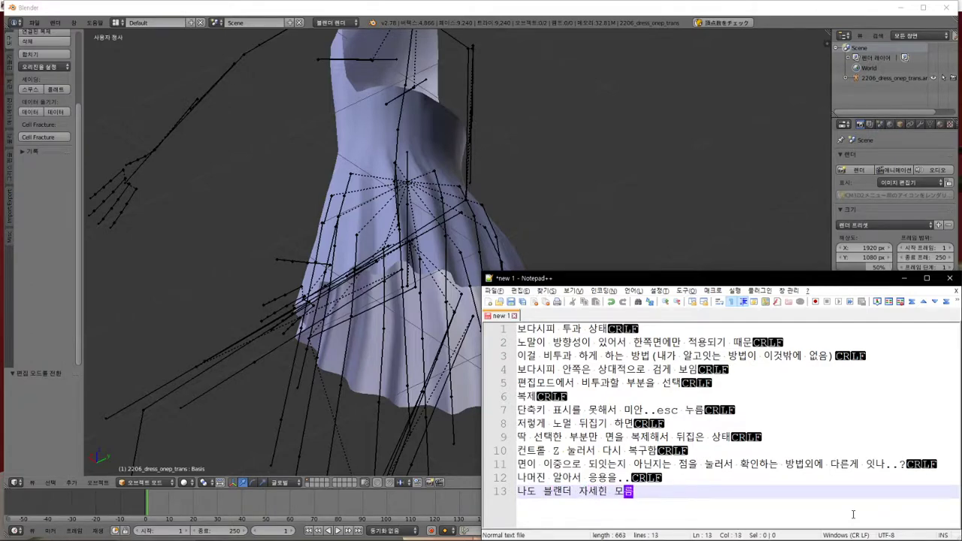
{"action": "mouse_move", "coordinate": [697, 538]}
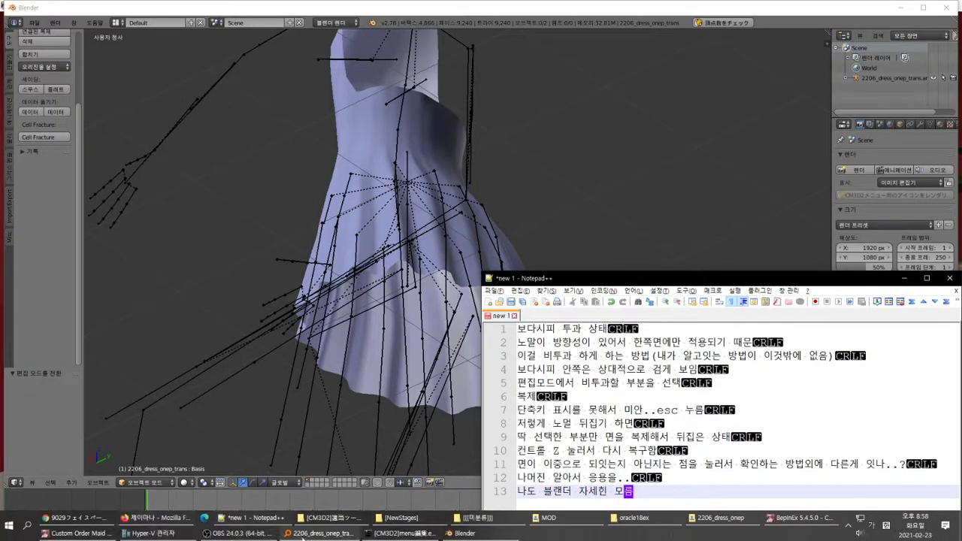